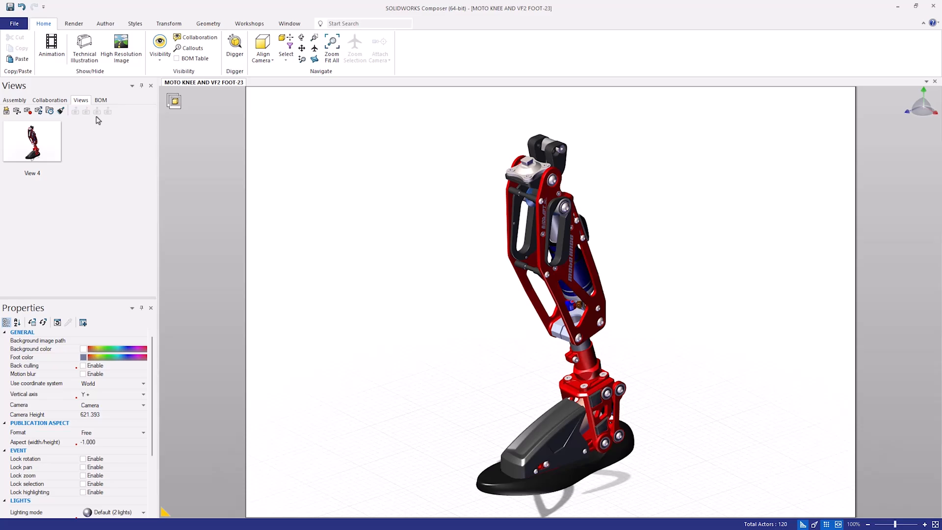
- Clear the ground texture path in the document's viewport properties
left_click(16, 26)
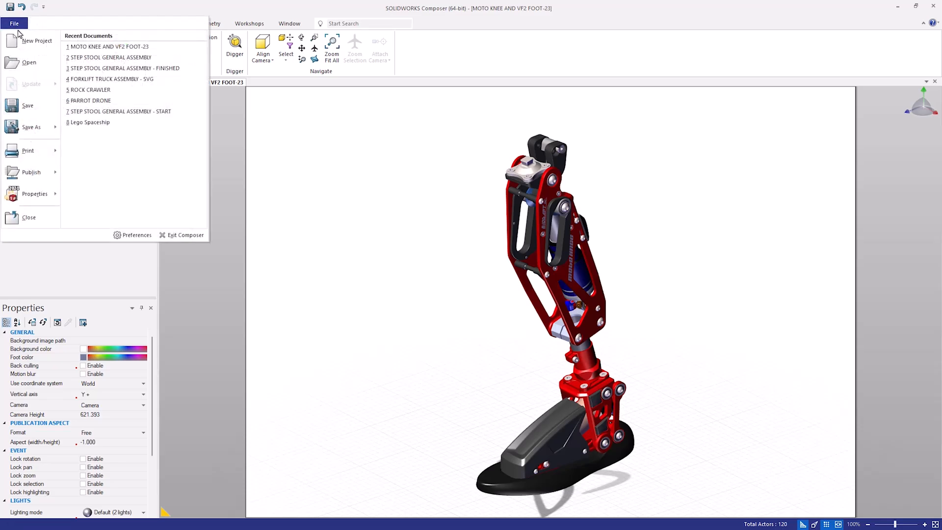
mouse_move(82, 191)
left_click(109, 58)
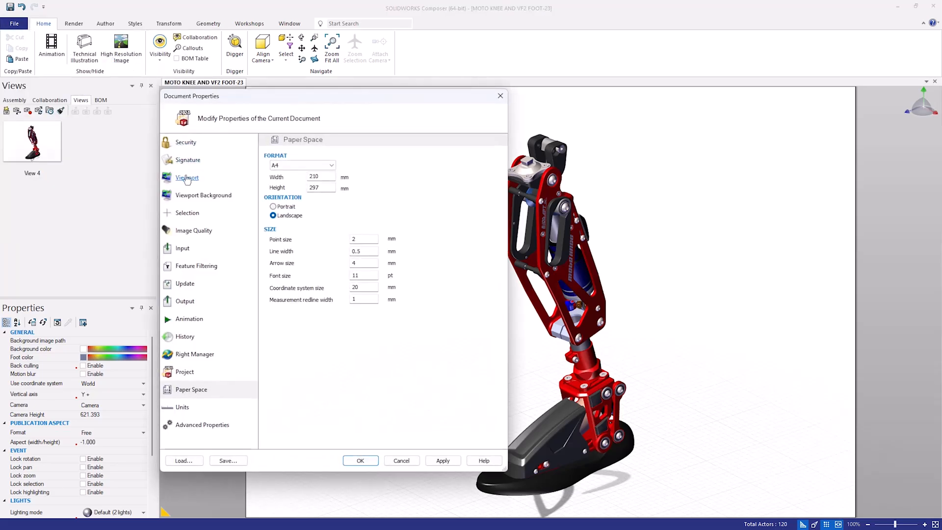
left_click(187, 178)
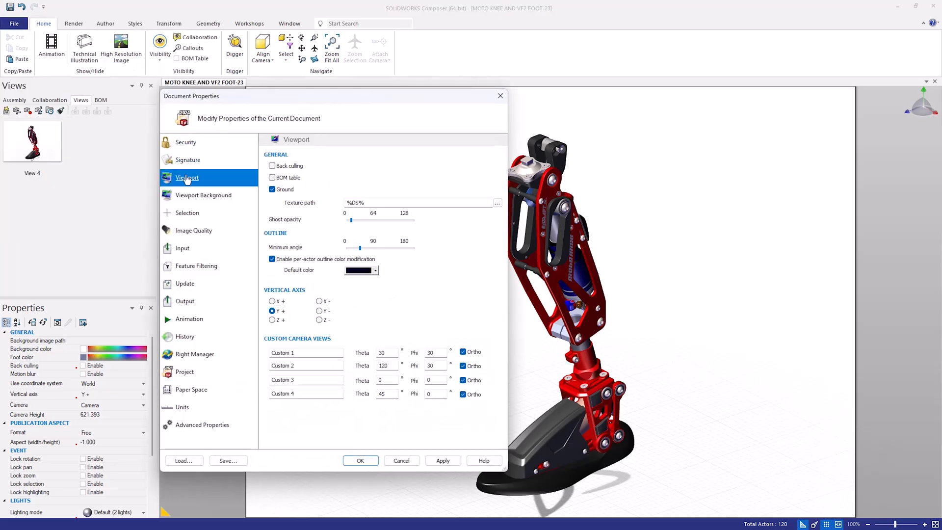
left_click(371, 203)
key("BackSpace")
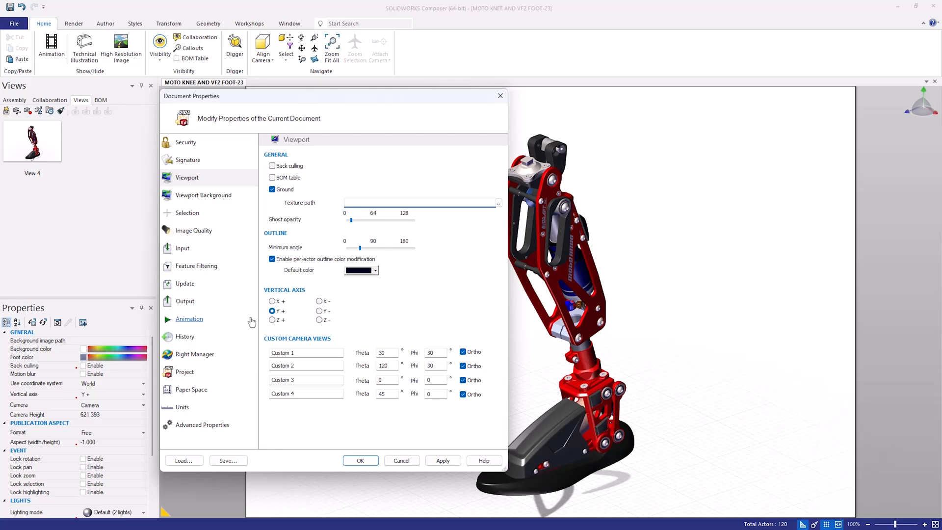
- Set the document's paper space to 167 mm wide and 267 mm high, and apply the document properties
left_click(195, 390)
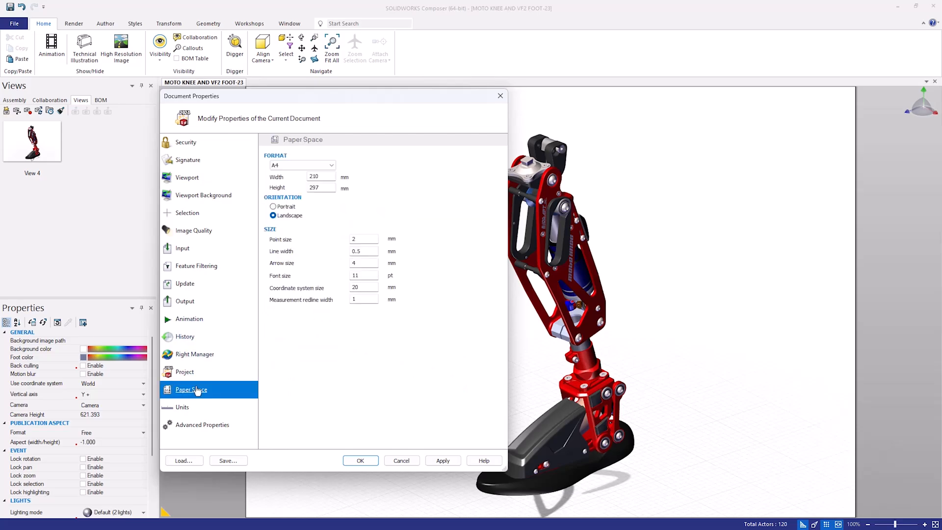
double_click(330, 175)
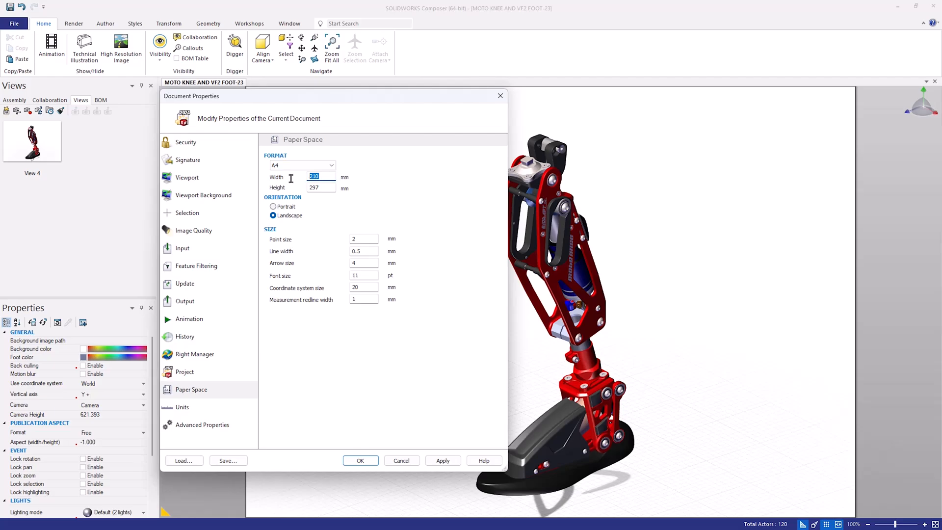
type("167")
double_click(330, 188)
type("2")
left_click(443, 461)
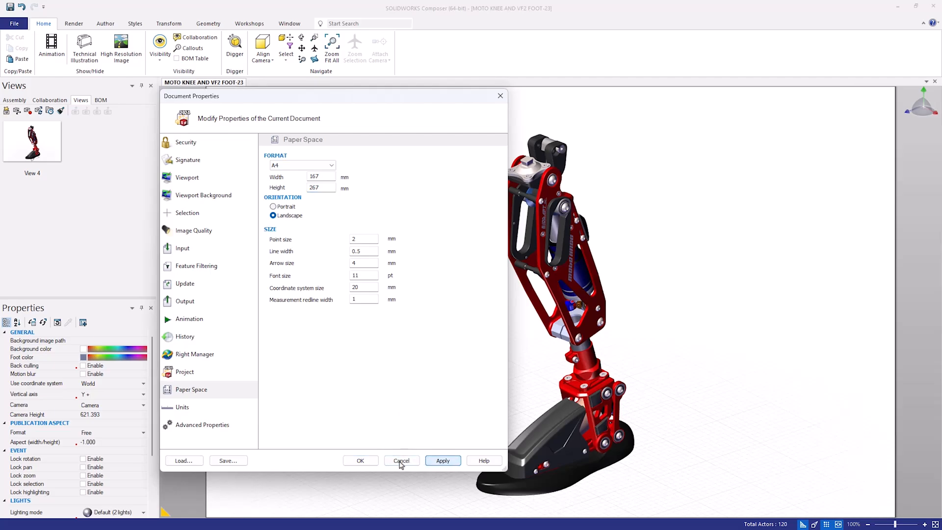
left_click(365, 463)
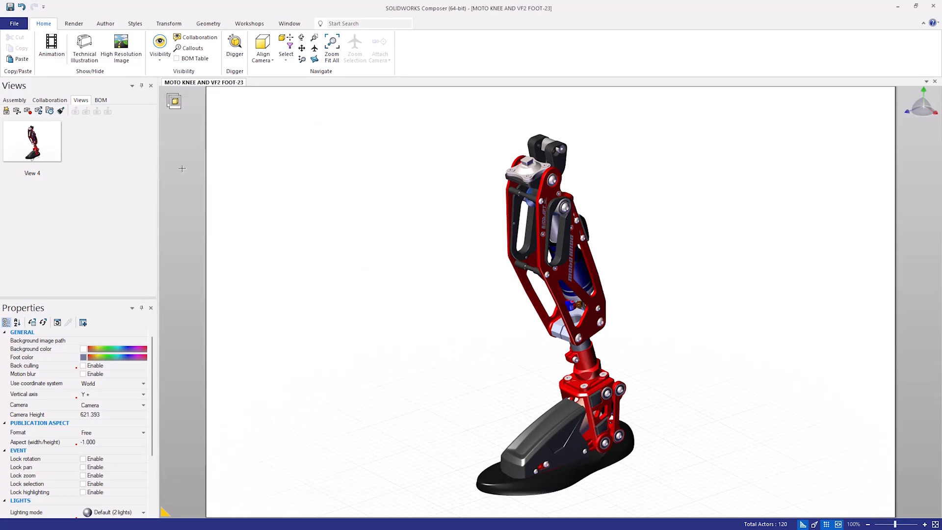
- Render the leg assembly in Flat Technical mode with the Smart Outlines outline style
left_click(74, 24)
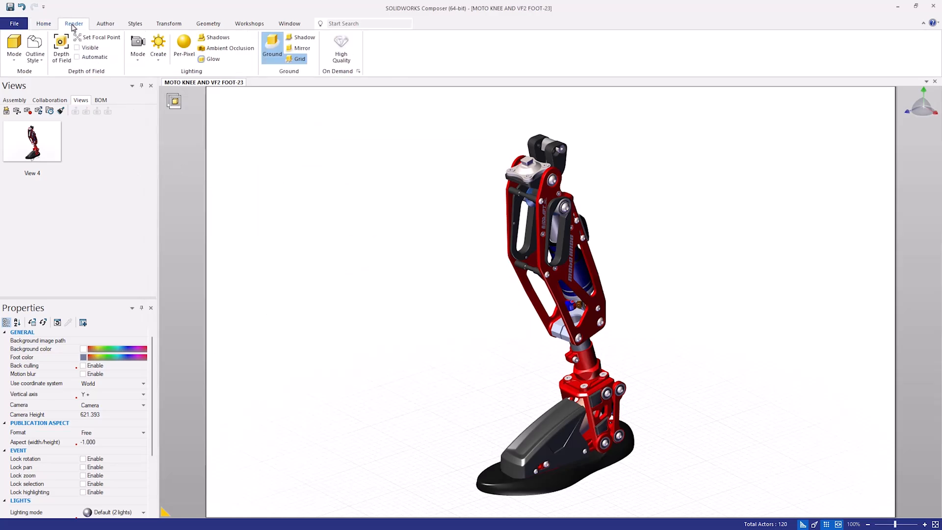
left_click(14, 49)
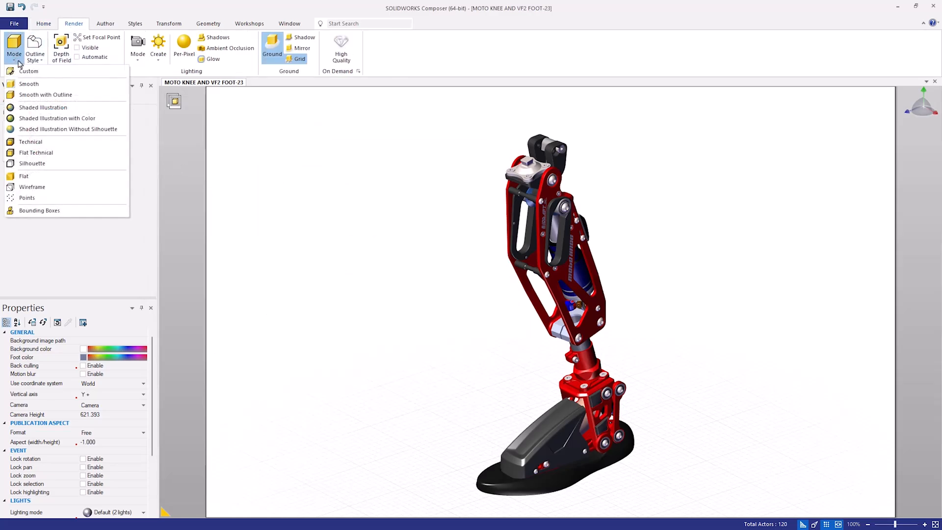
left_click(34, 153)
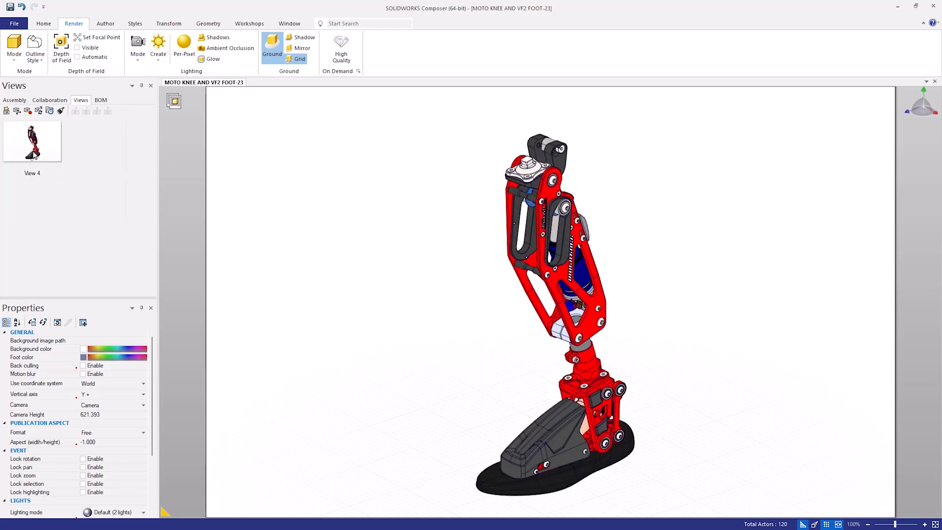
left_click(33, 58)
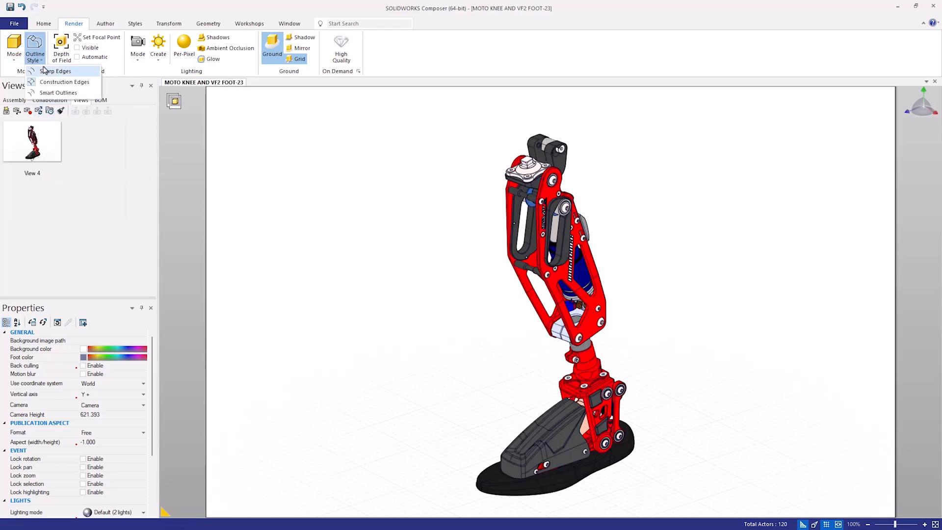
left_click(49, 94)
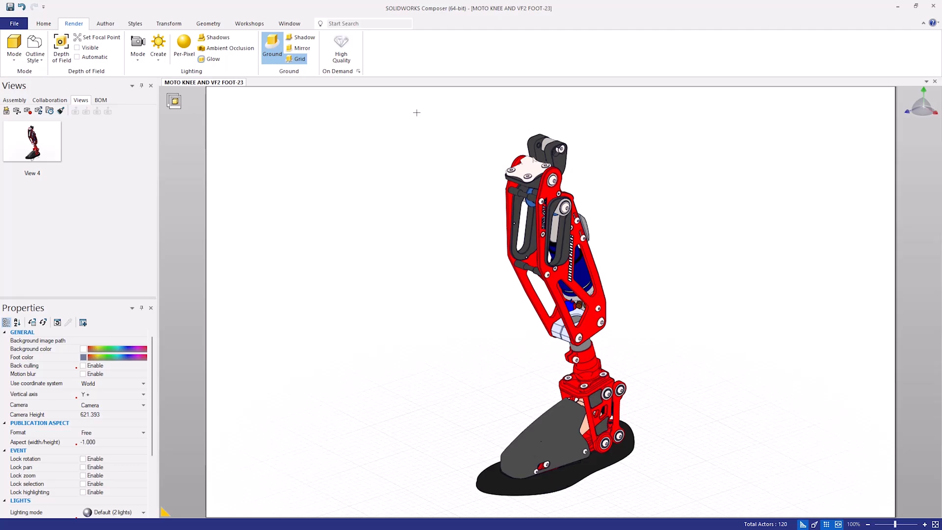
- Recolor every part of the leg assembly with the lightest gray of the standard colors
left_click_drag(385, 106, 707, 507)
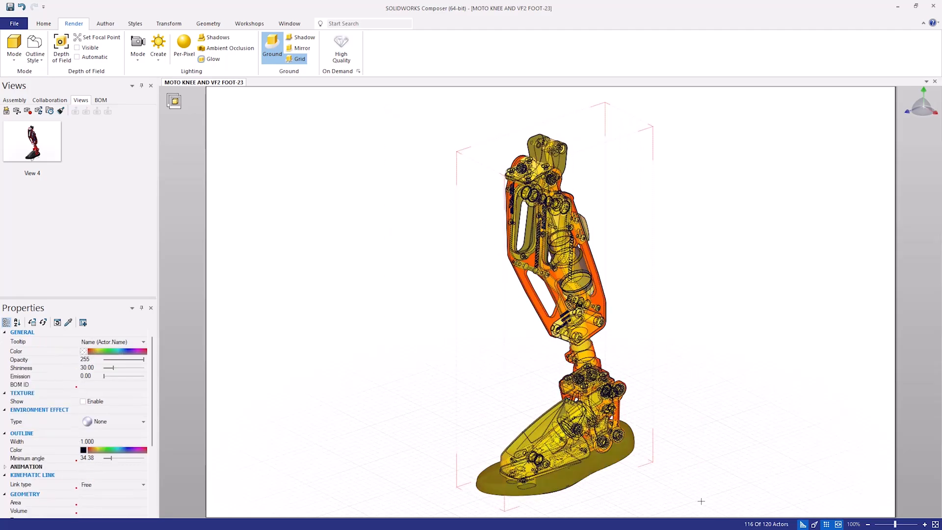
left_click(83, 352)
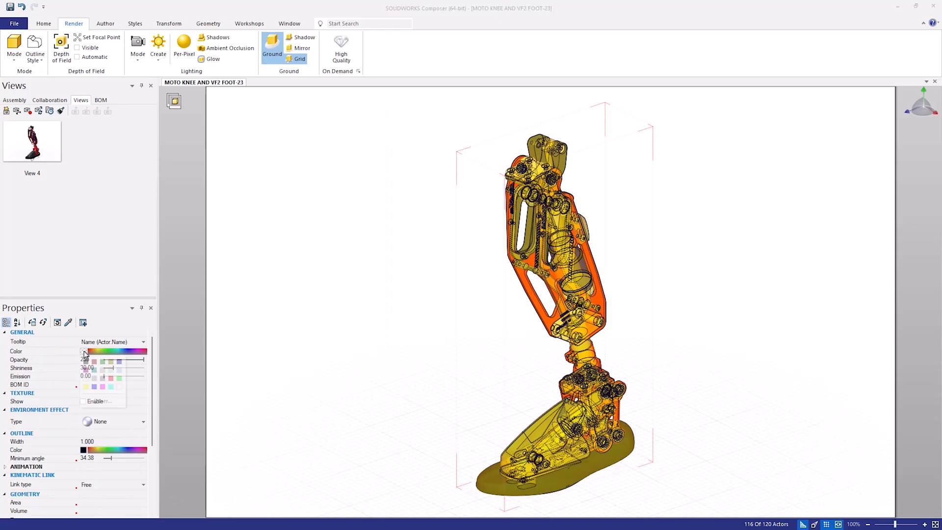
left_click(100, 399)
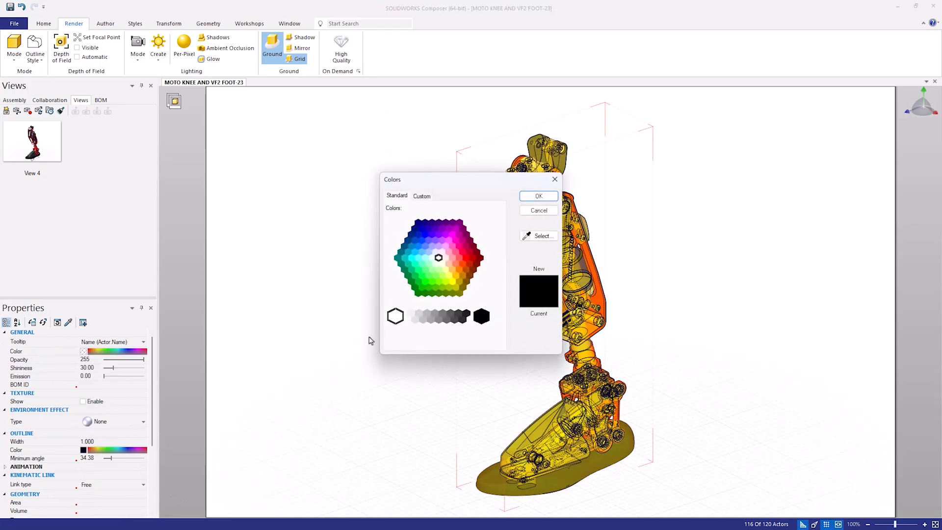
left_click(412, 314)
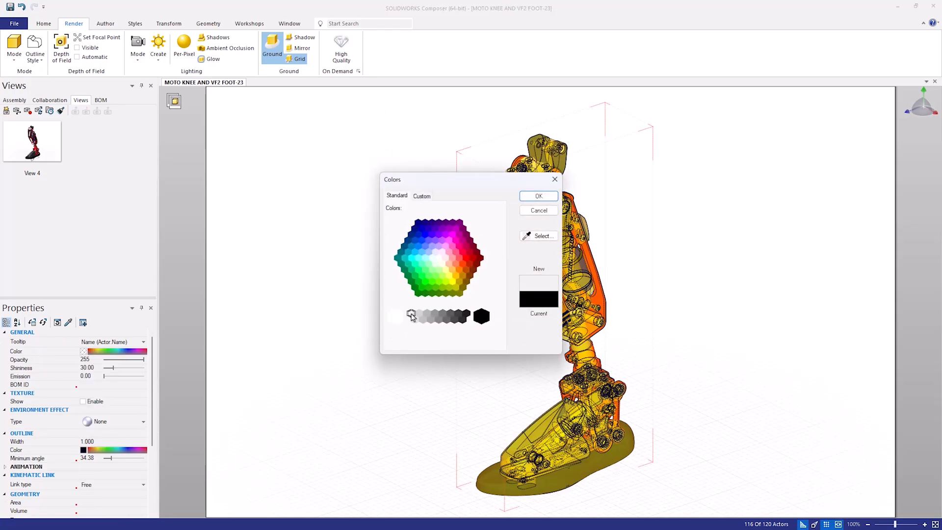
left_click(539, 196)
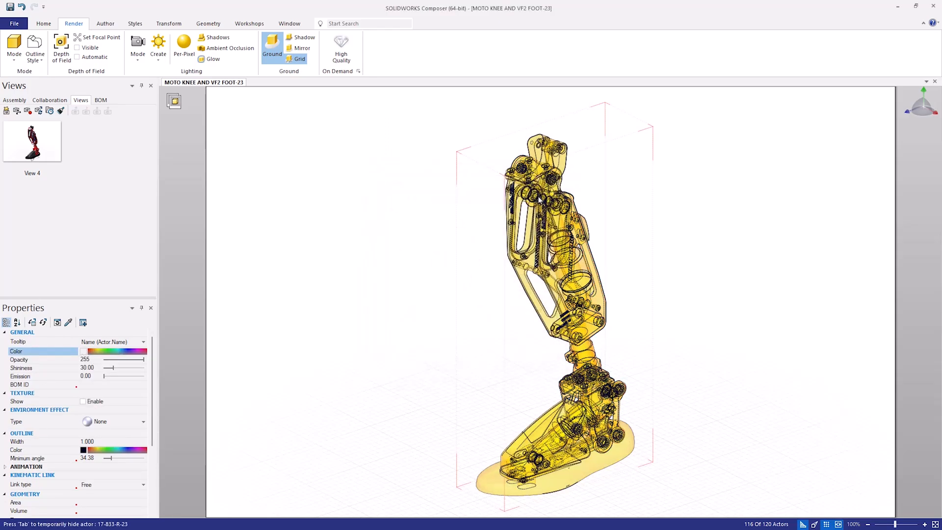
left_click(387, 211)
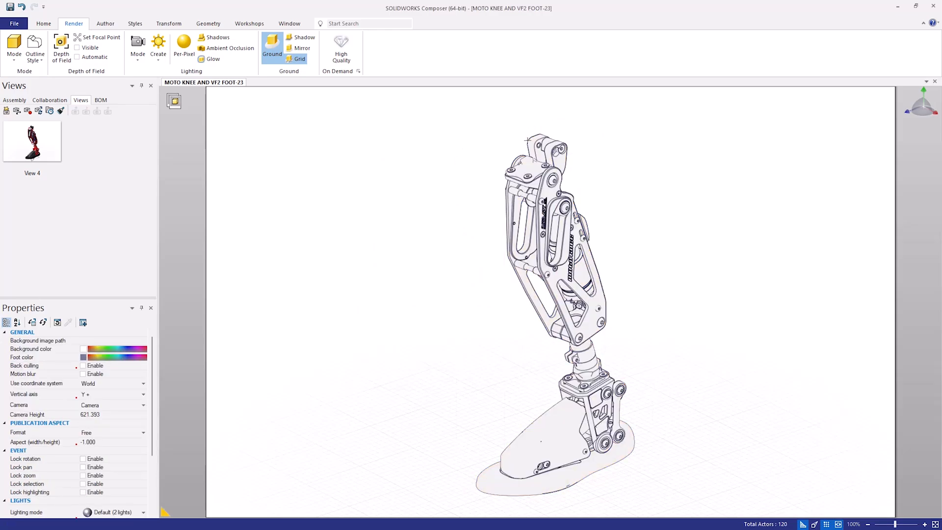
- Lower the outline minimum angle of the mounting plate at the top of the knee to 14.58
scroll(528, 140, "up", 5)
left_click(534, 234)
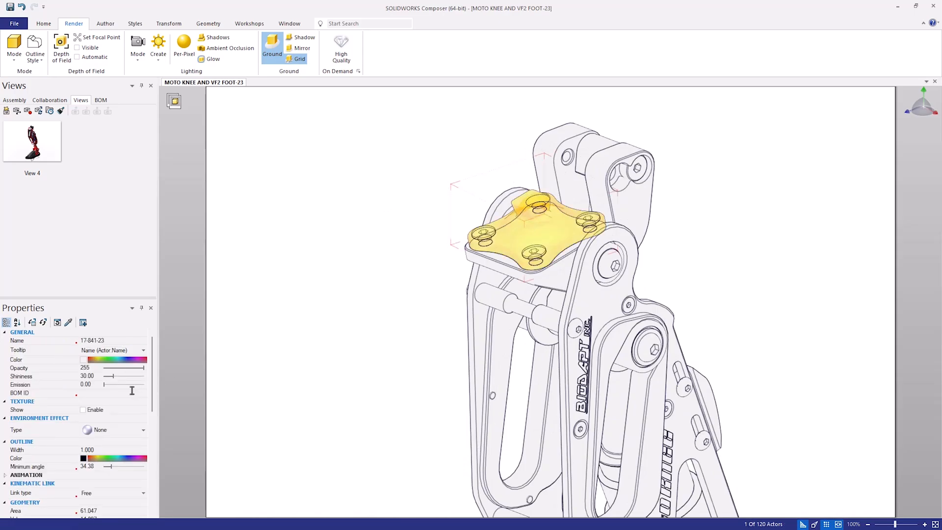
left_click_drag(111, 466, 108, 468)
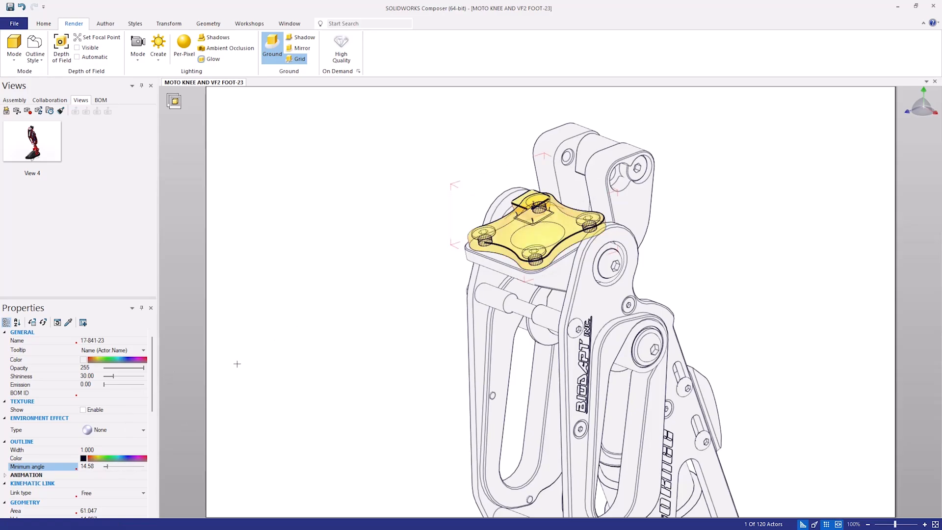
left_click(288, 300)
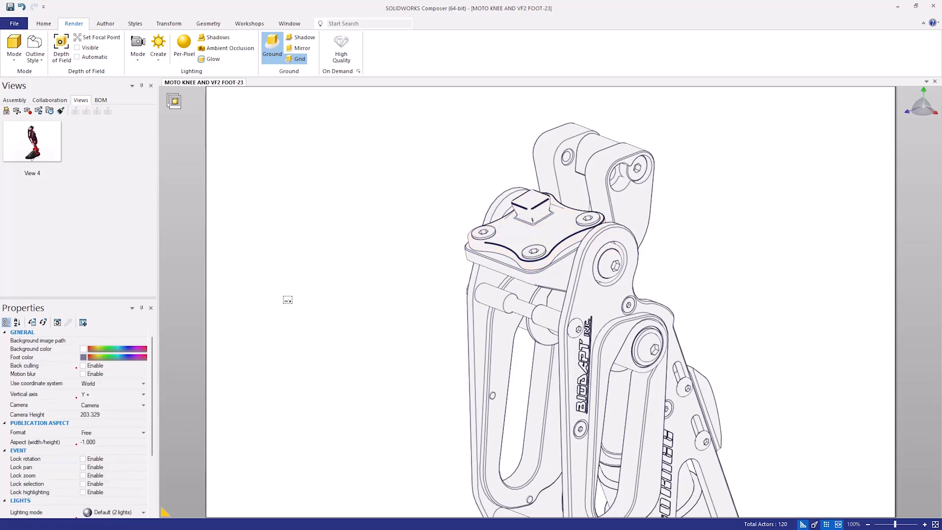
double_click(378, 284)
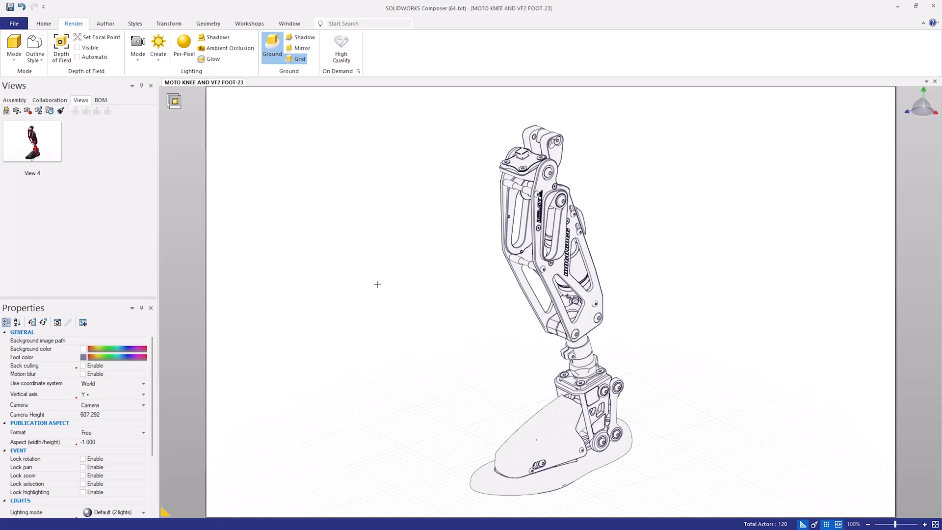
- Switch the camera to perspective and capture the whole leg as a new view
left_click(814, 524)
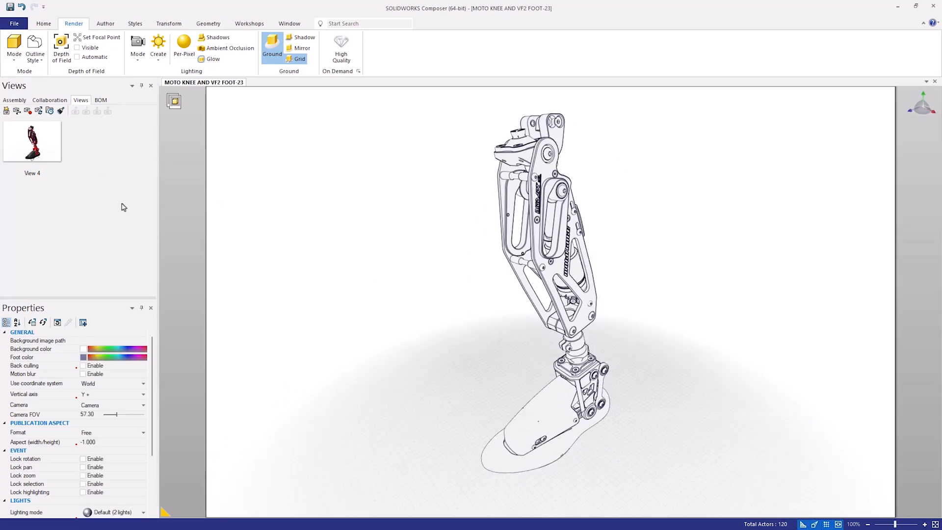
left_click(7, 111)
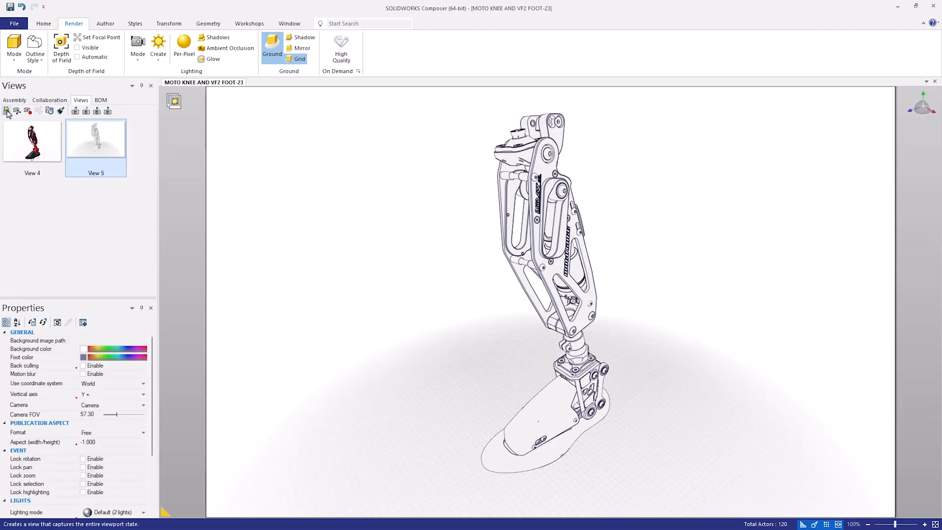
- Turn off the ground and update the new line-art view of the leg with the change
left_click(272, 46)
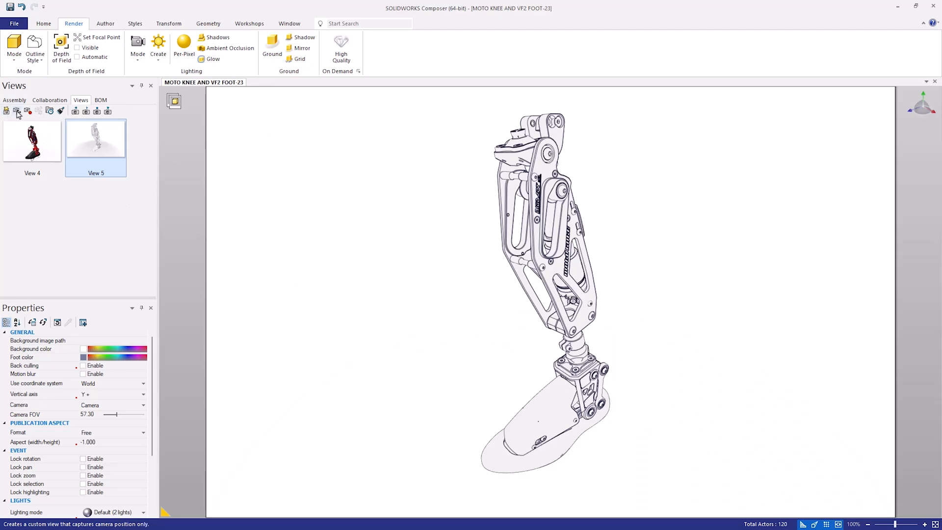
right_click(85, 142)
left_click(98, 148)
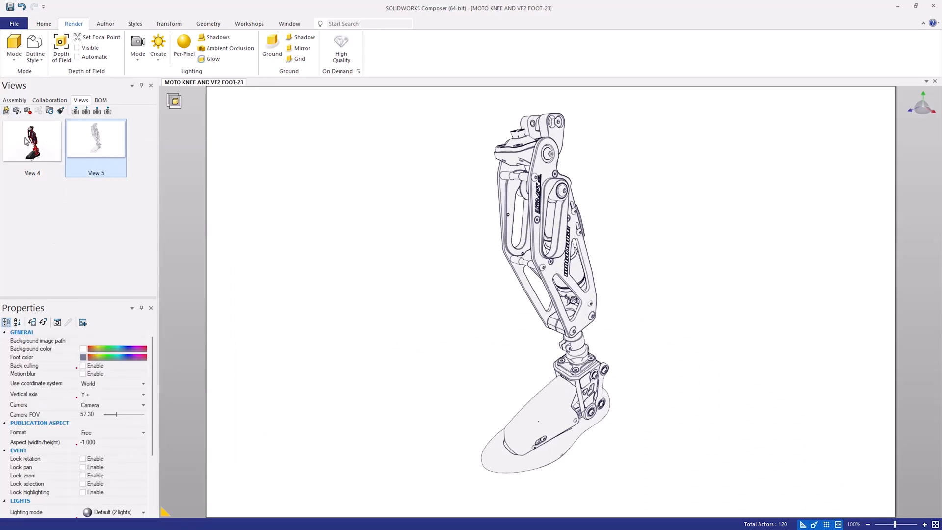
left_click(17, 113)
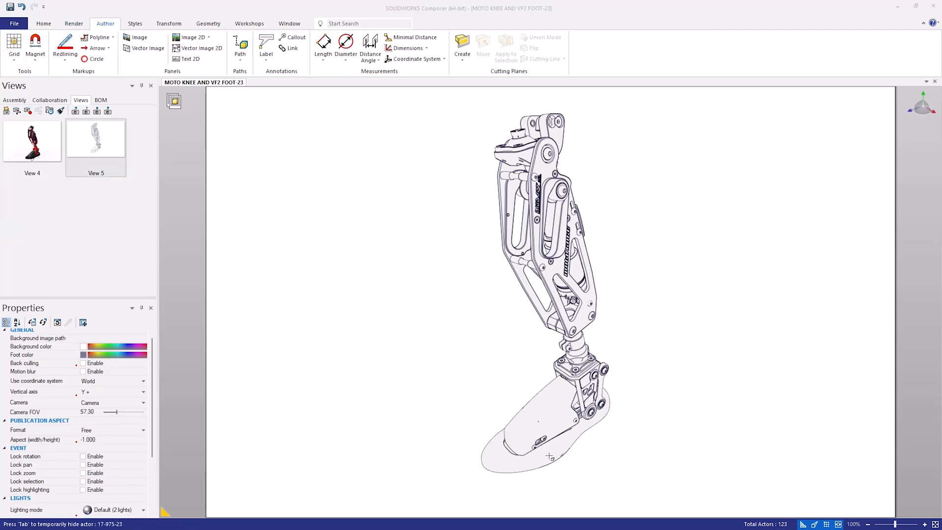
- Isolate the sole plate at the base of the foot and capture its close-up as a new view
left_click(549, 456)
right_click(550, 456)
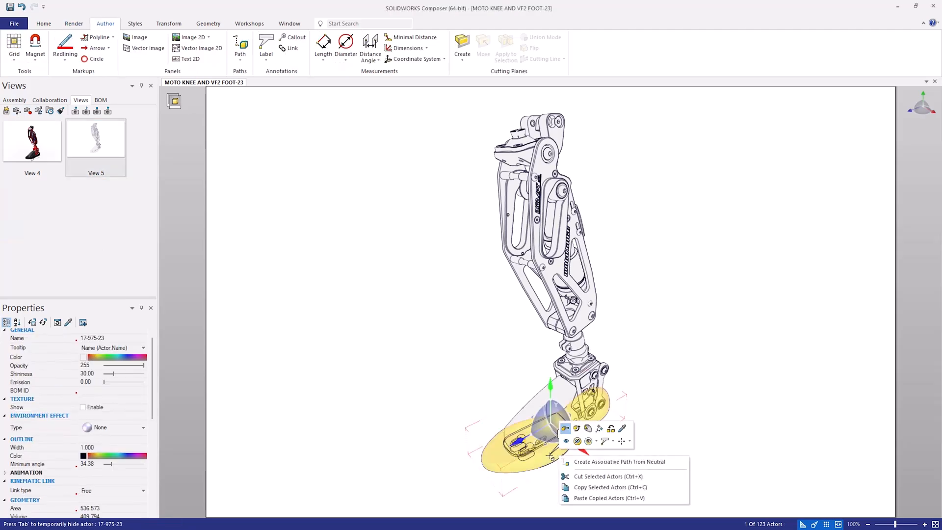
left_click(597, 441)
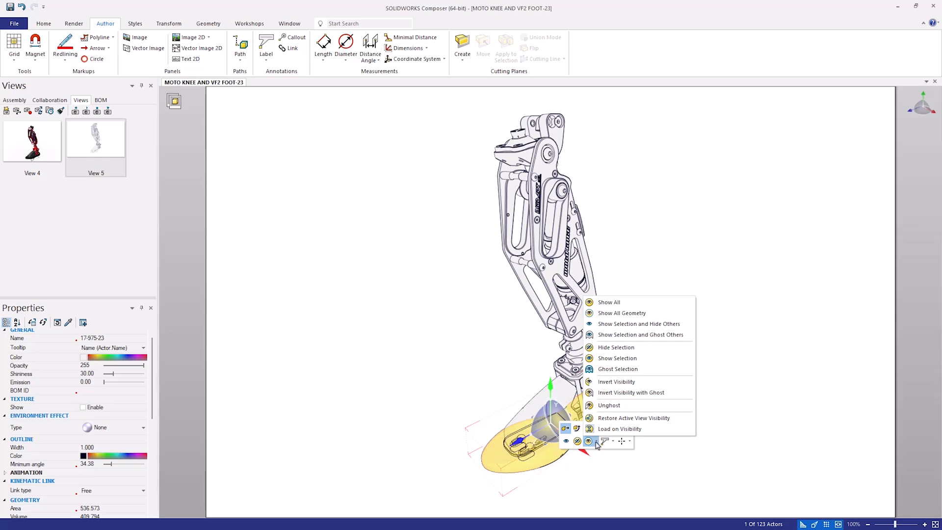
left_click(668, 334)
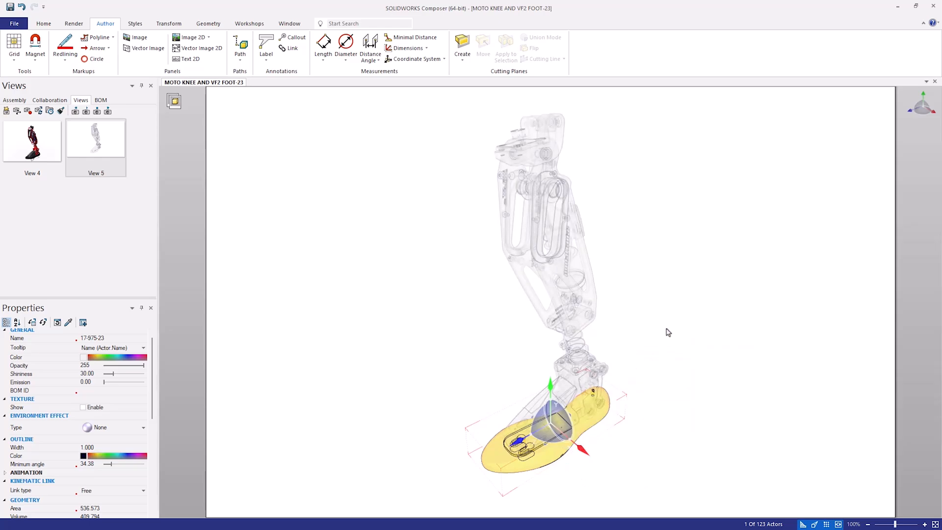
key("space")
left_click(329, 388)
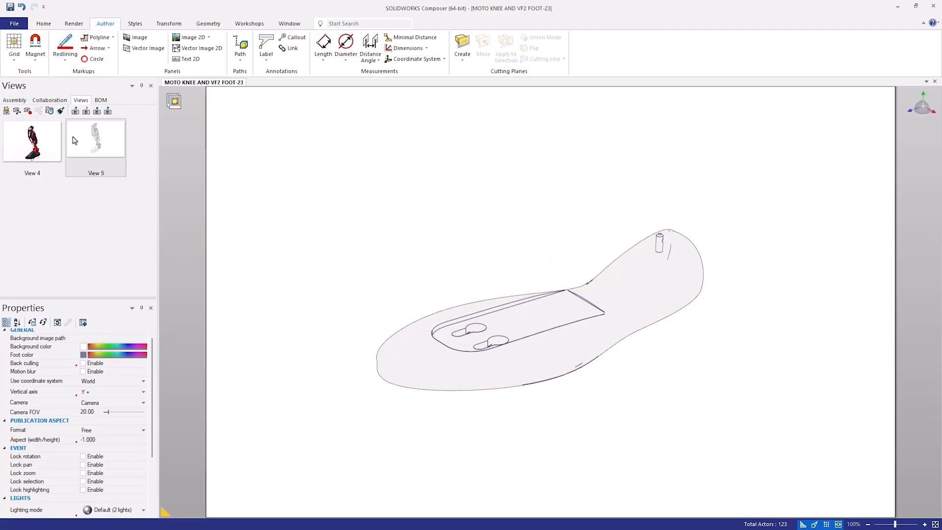
left_click(6, 111)
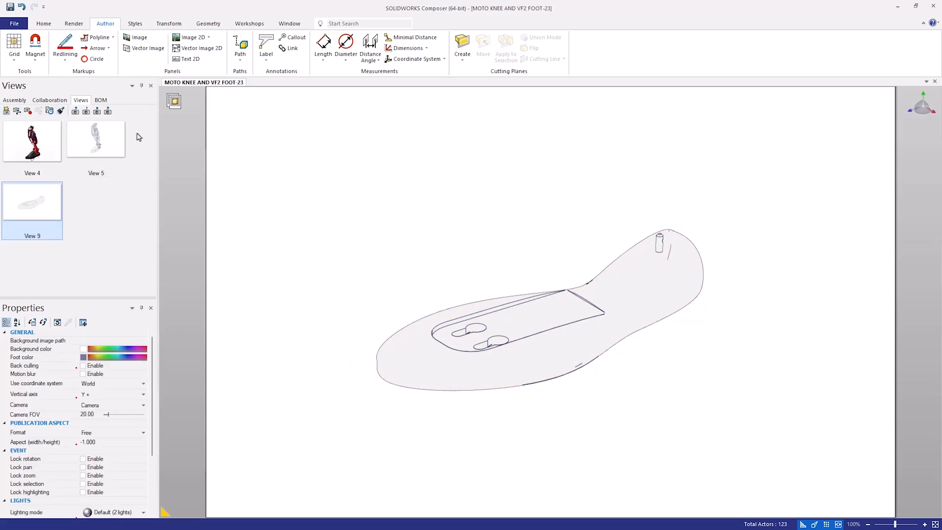
- Look through the knee and foot parts in the assembly tree and locate the foot cover 17-990-23
left_click(14, 100)
left_click(60, 209)
left_click(64, 227)
left_click(66, 234)
scroll(92, 272, "down", 5)
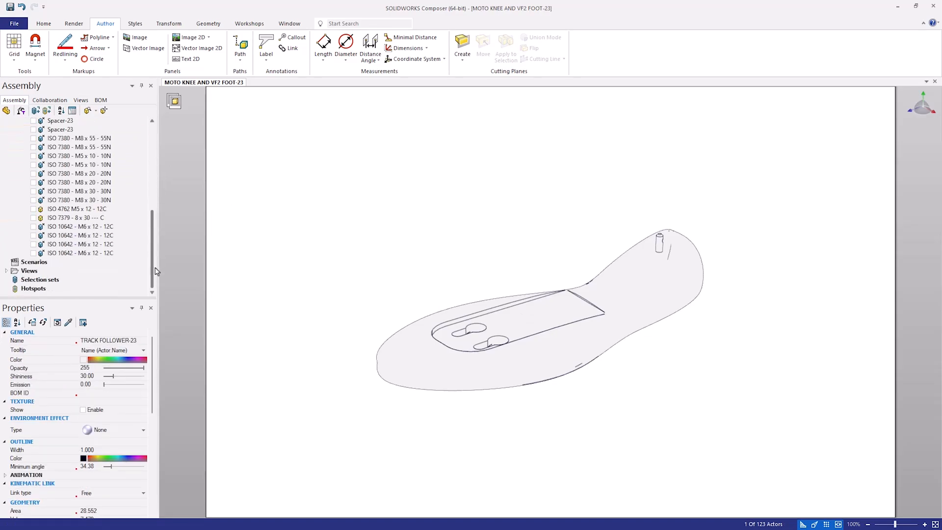
scroll(91, 271, "up", 8)
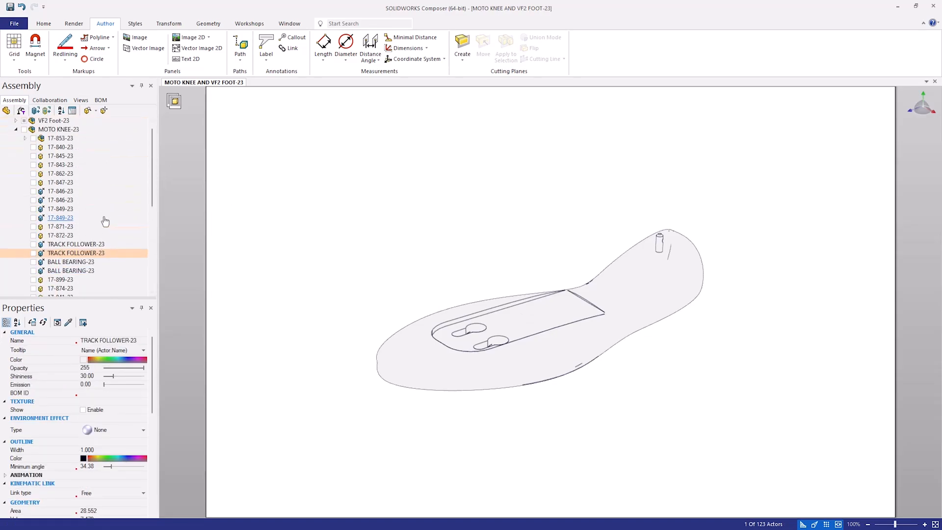
left_click(16, 130)
left_click(60, 173)
left_click(61, 191)
left_click(65, 210)
left_click(62, 218)
left_click(64, 236)
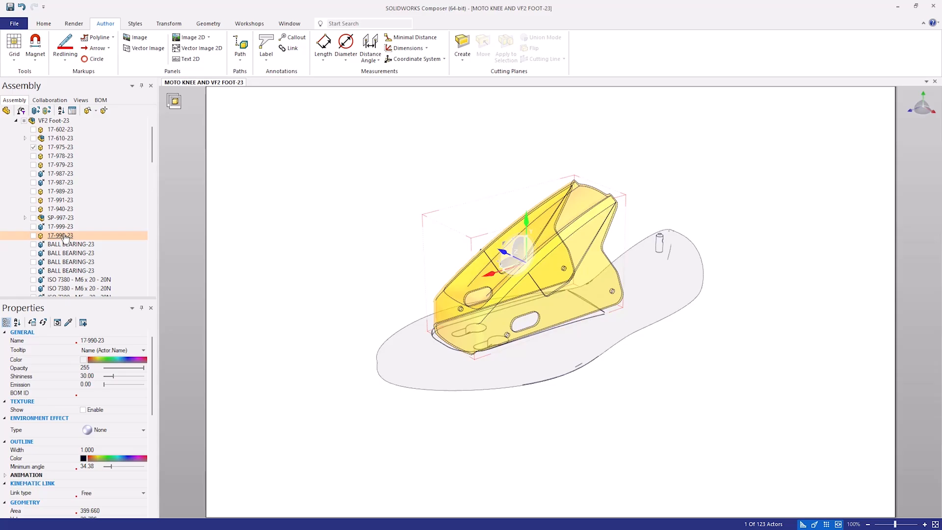
- Delete the sole plate close-up view and return to the whole-leg line-art view
left_click(81, 100)
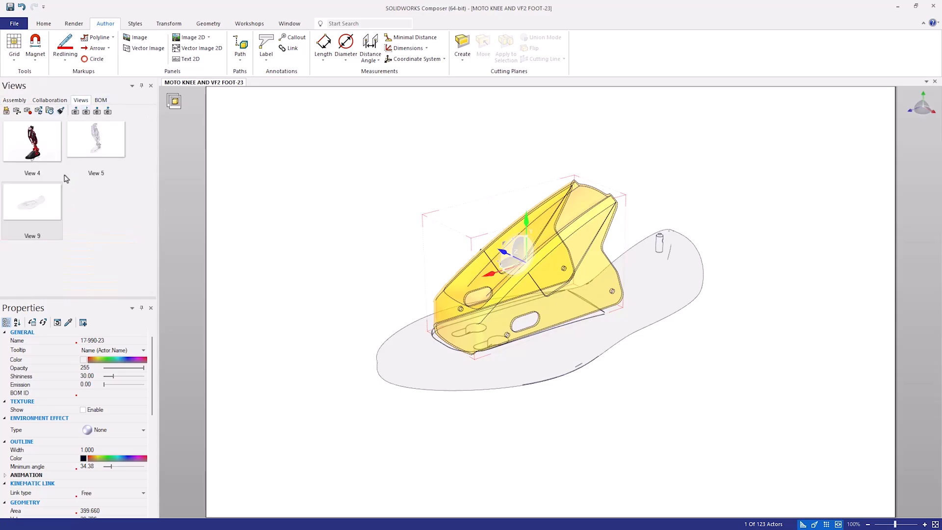
key("Delete")
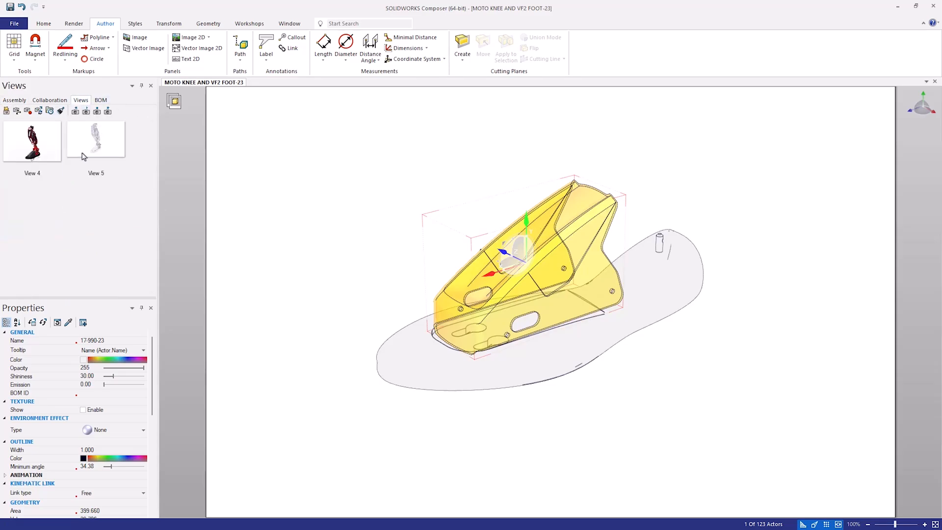
left_click(83, 155)
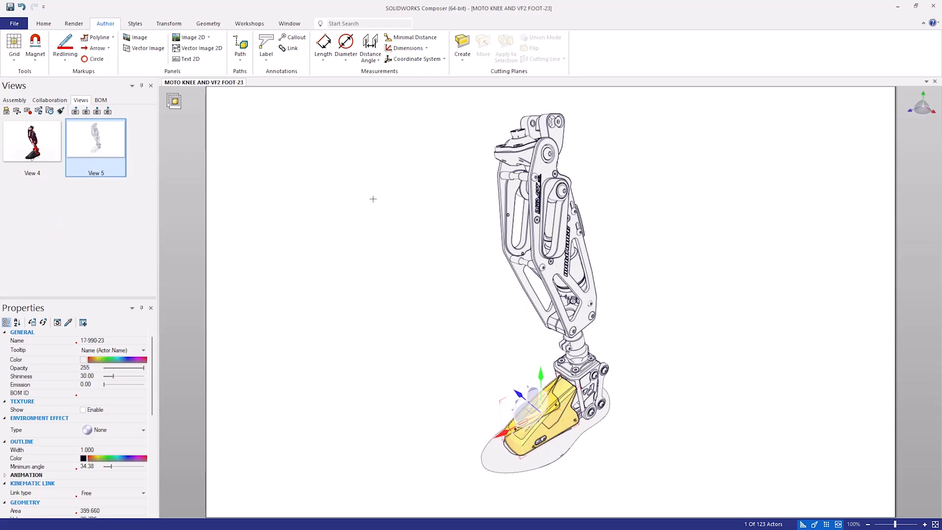
left_click(362, 298)
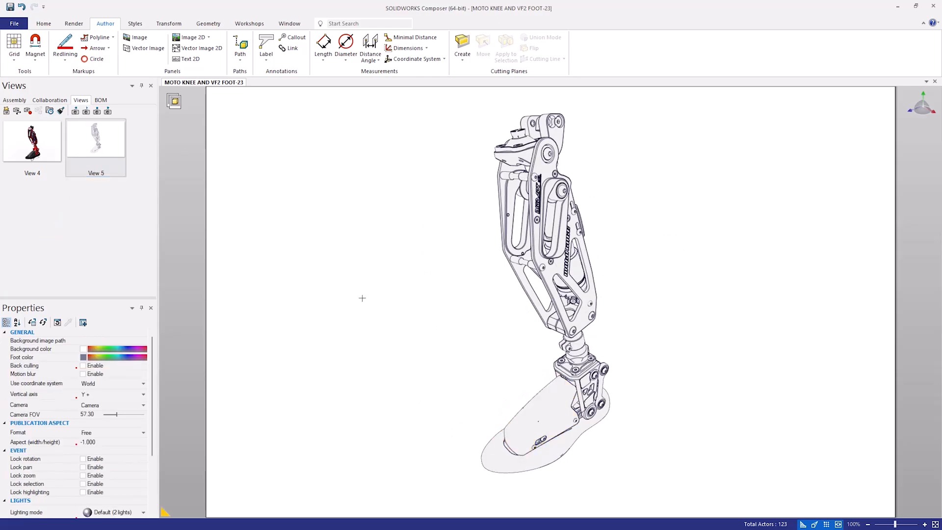
- Zoom in on the foot, move its cover up and forward off the foot, and capture the result as a new view
double_click(519, 405)
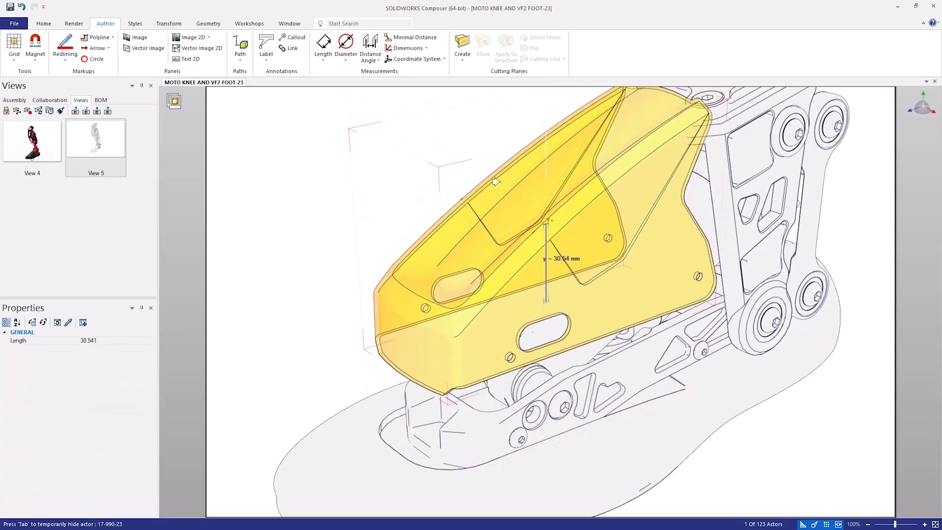
left_click(497, 172)
left_click_drag(505, 194, 377, 227)
scroll(493, 246, "down", 5)
scroll(493, 246, "up", 5)
left_click(6, 111)
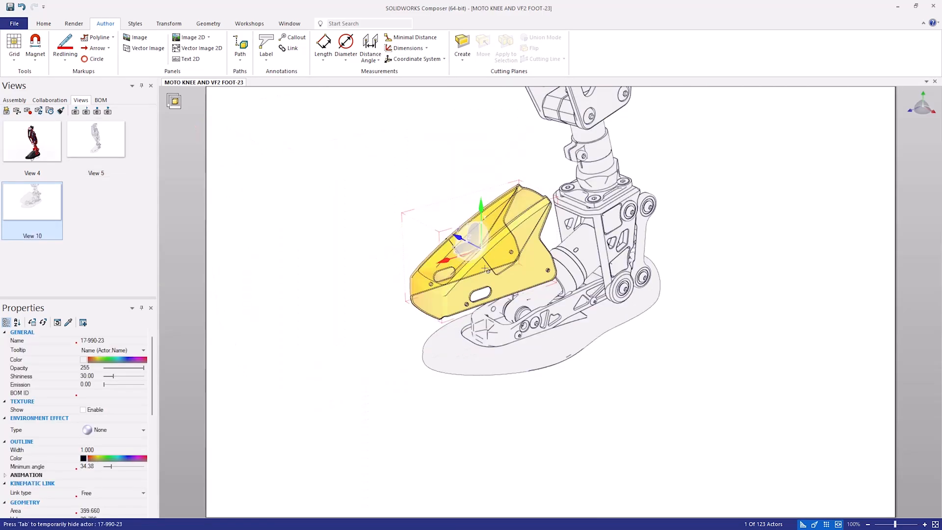
- Hide the detached foot cover
left_click(413, 211)
left_click(497, 252)
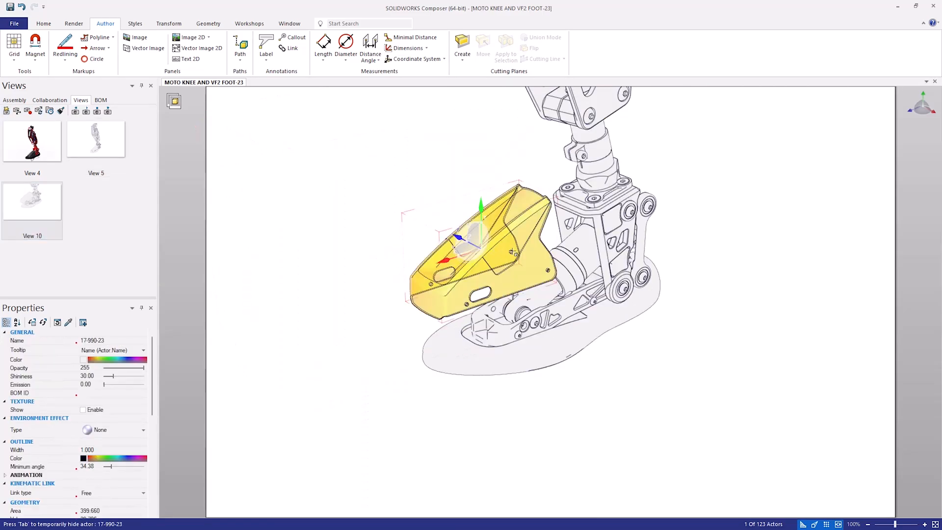
right_click(522, 250)
left_click(541, 243)
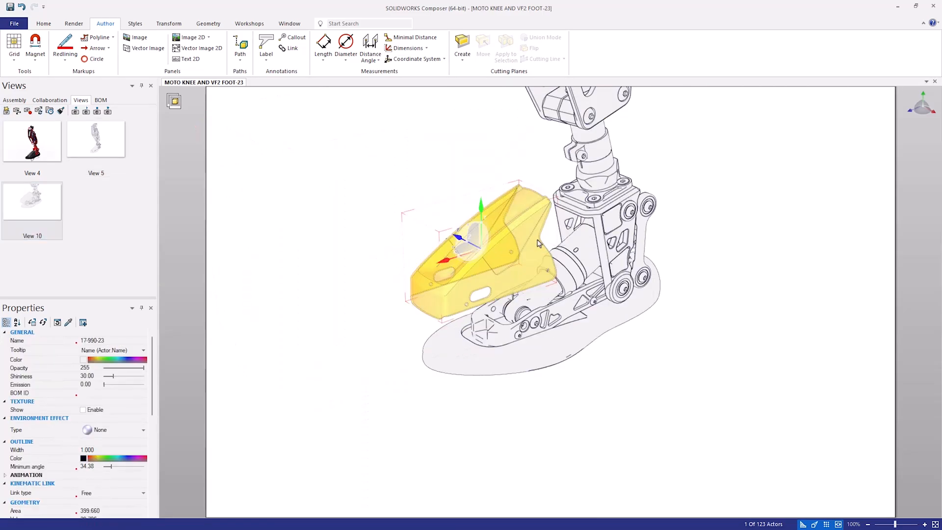
left_click(432, 194)
- Move the complete shock assembly SP-997-23 up and out of the foot frame, and capture this as a new view
scroll(586, 278, "up", 3)
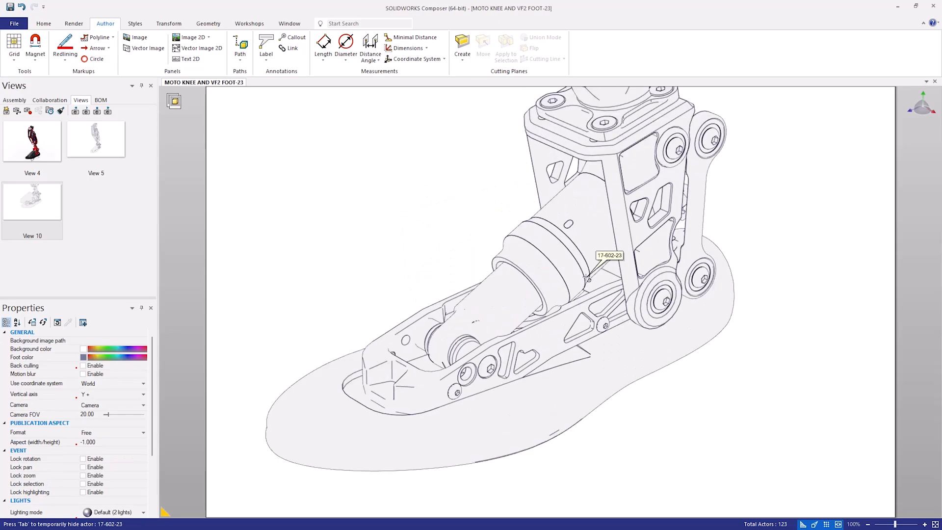
left_click(514, 306)
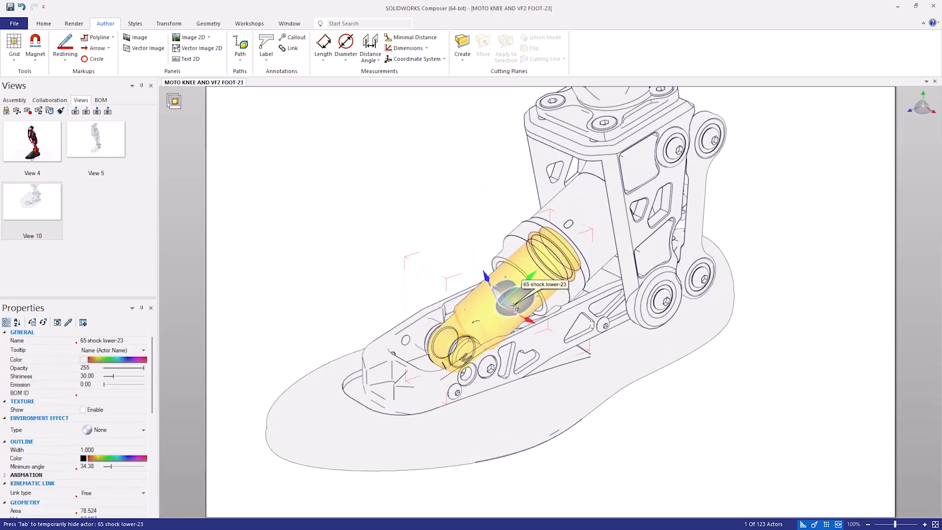
left_click(514, 306)
left_click(543, 186)
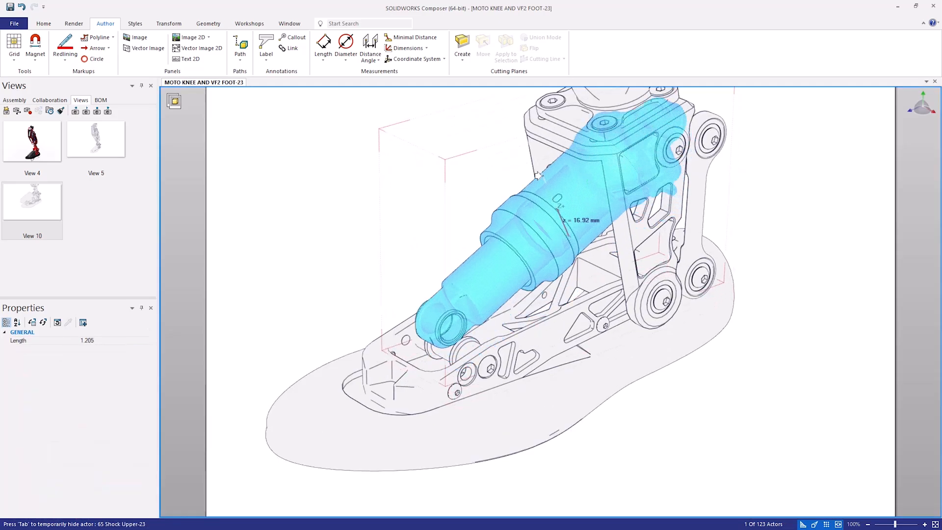
left_click_drag(543, 185, 487, 101)
left_click_drag(546, 96, 411, 217)
left_click(6, 112)
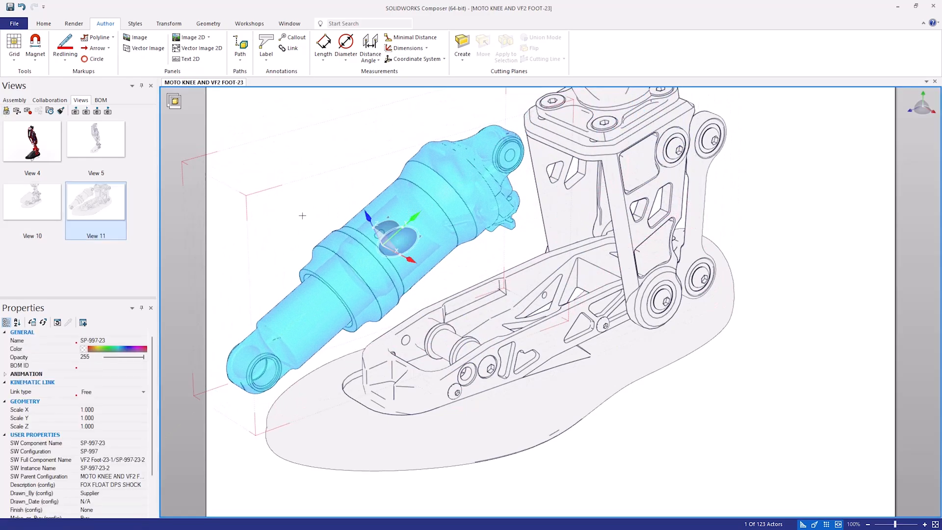
left_click(290, 134)
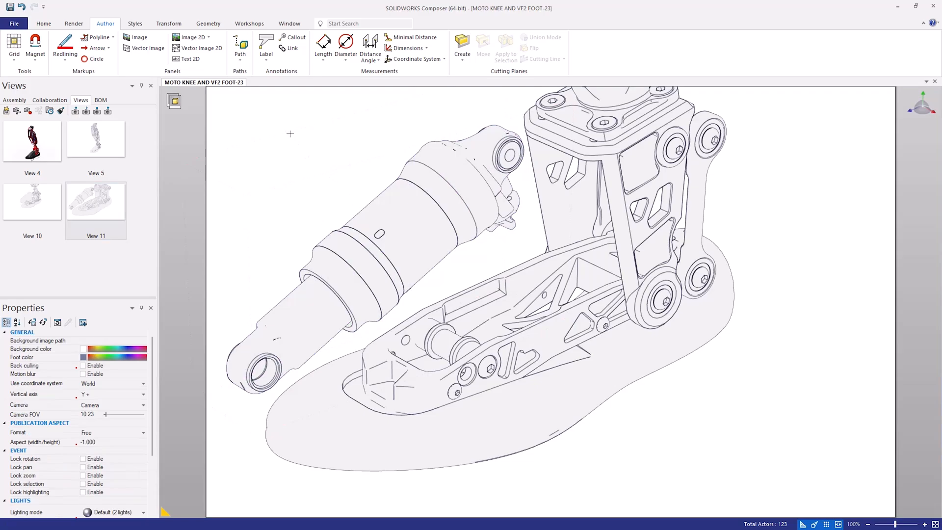
- From the whole-leg view, zoom in on the top of the knee and save it as a new view plus a camera view
left_click(120, 150)
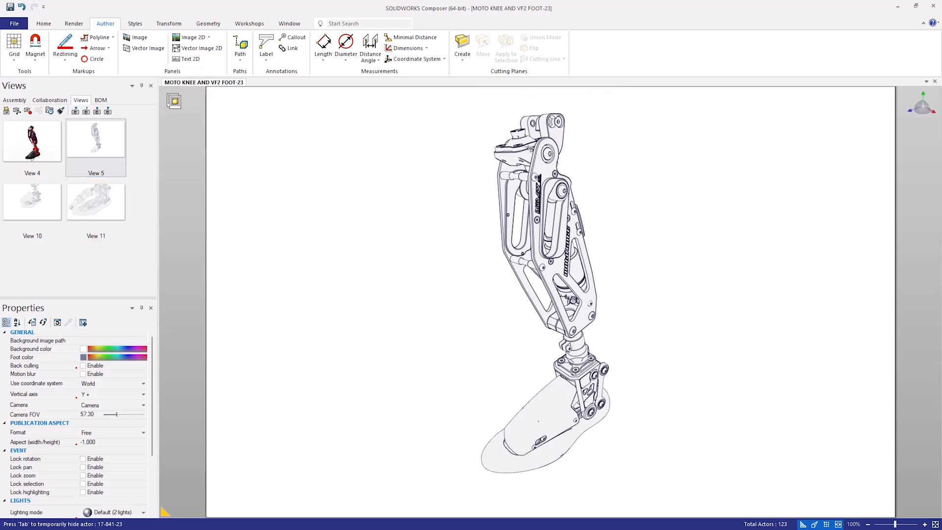
double_click(530, 158)
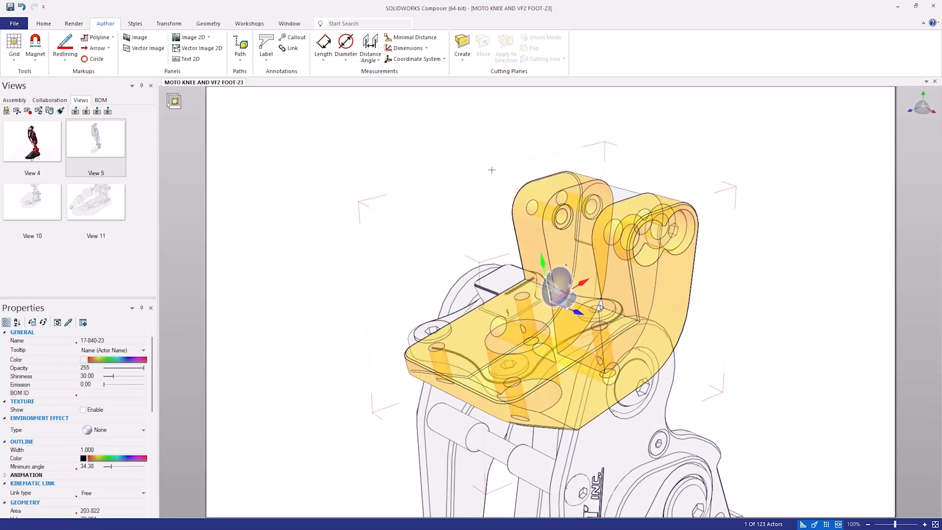
left_click(435, 165)
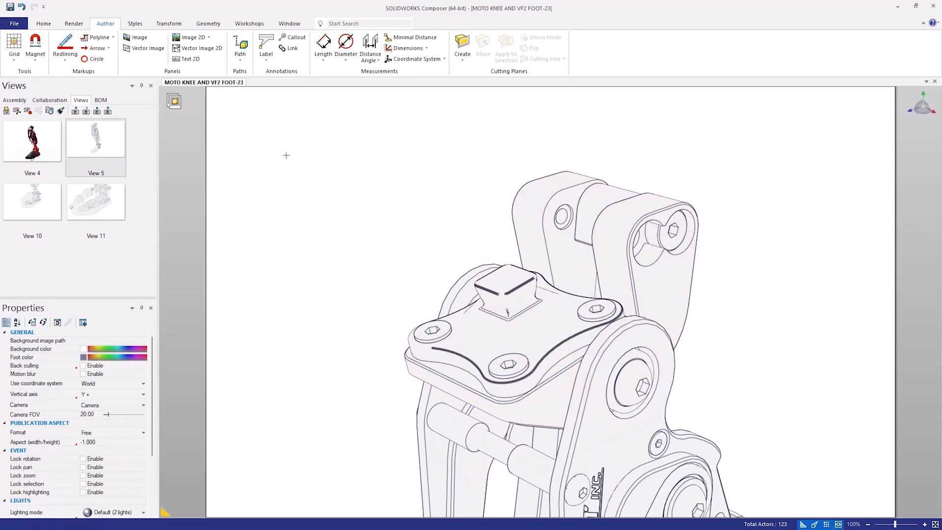
left_click(6, 111)
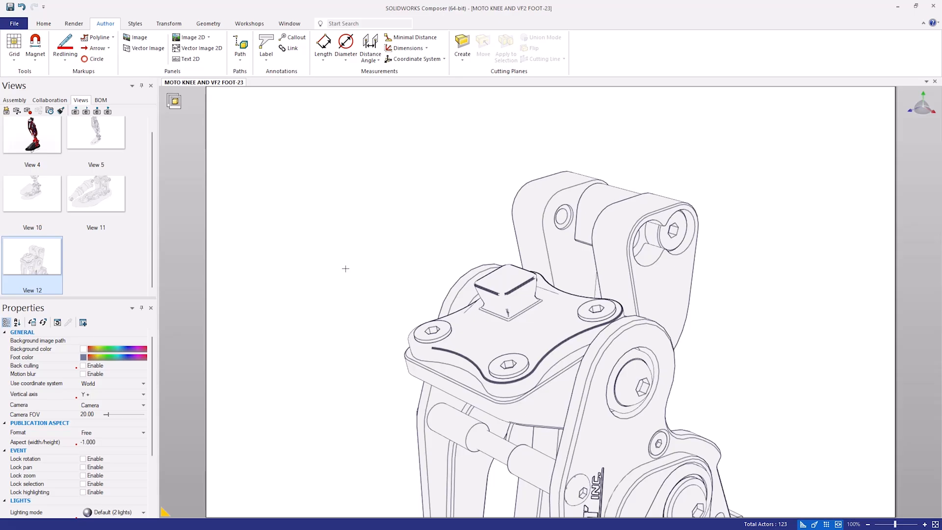
left_click(17, 111)
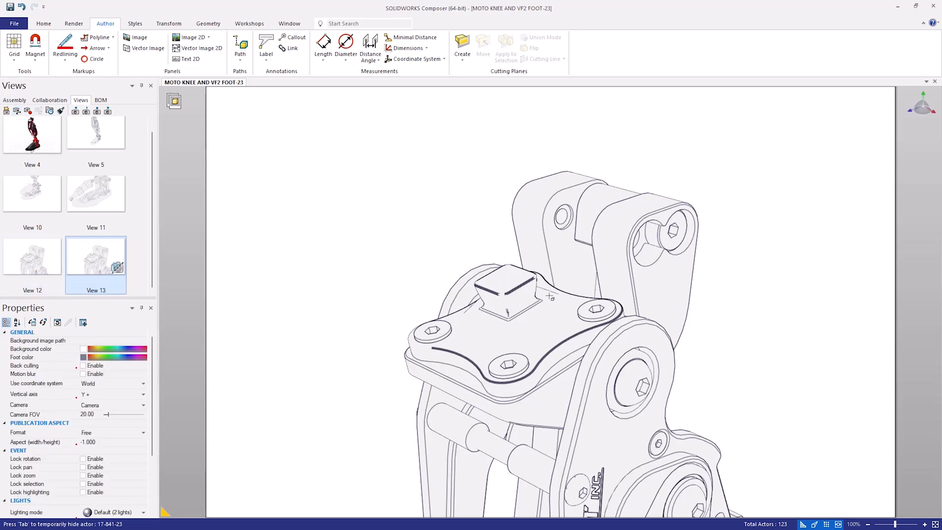
- Pull the upper bracket bolt and the side plate pivot bolt outward together from the knee, and color both blue
left_click(668, 261)
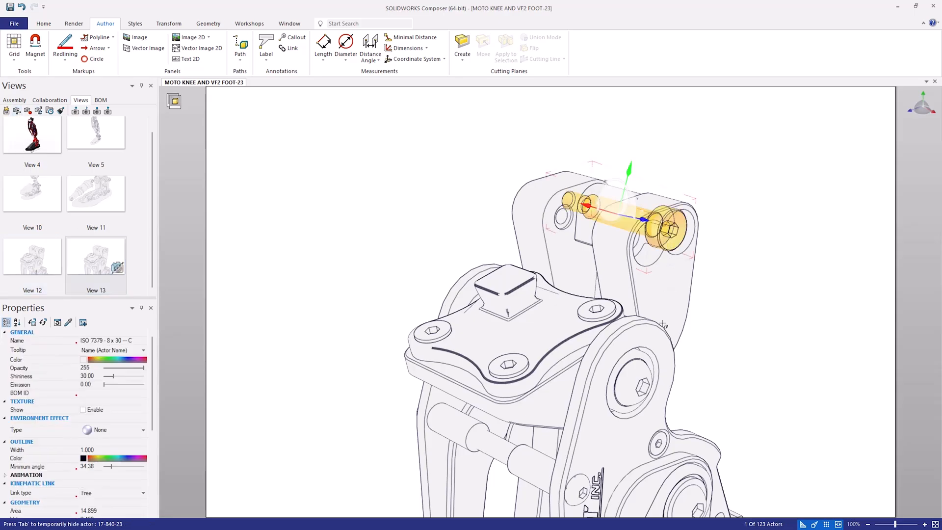
left_click(644, 379, "ctrl")
left_click_drag(669, 311, 866, 411, "alt")
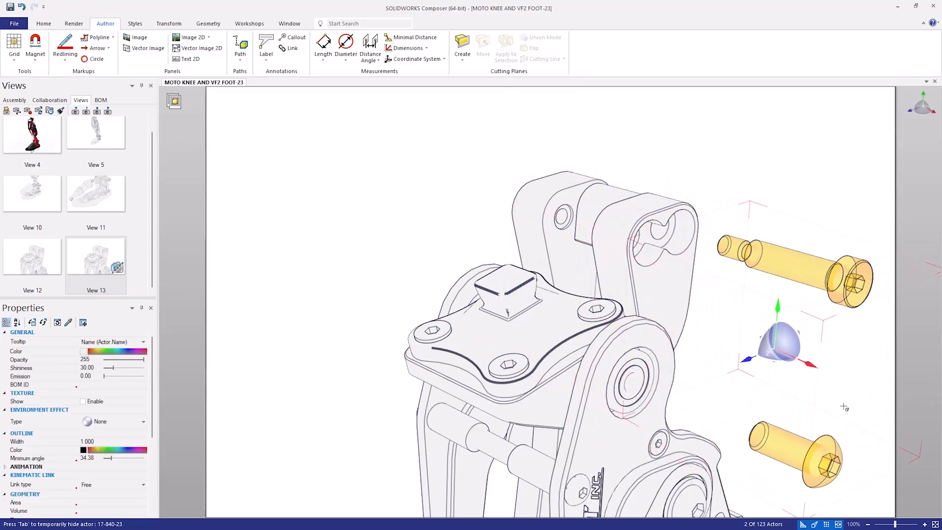
left_click(84, 351)
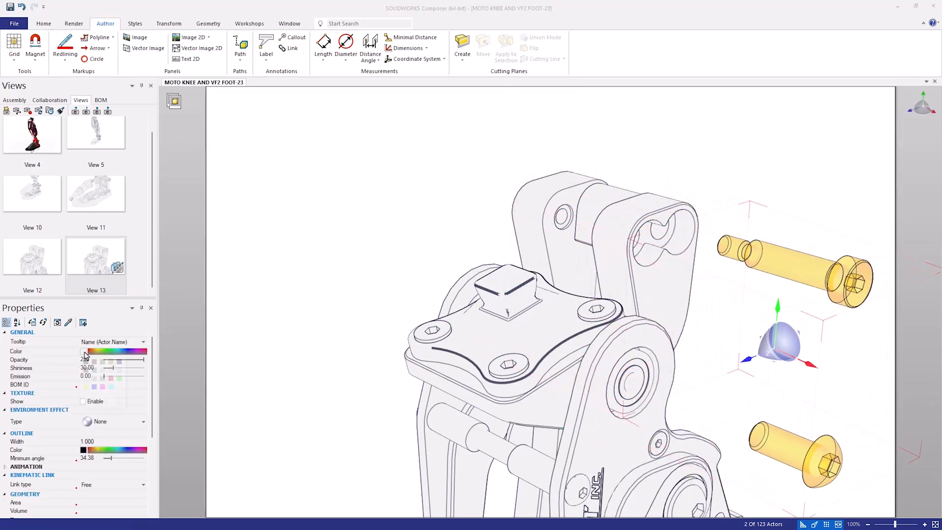
left_click(94, 387)
left_click(364, 245)
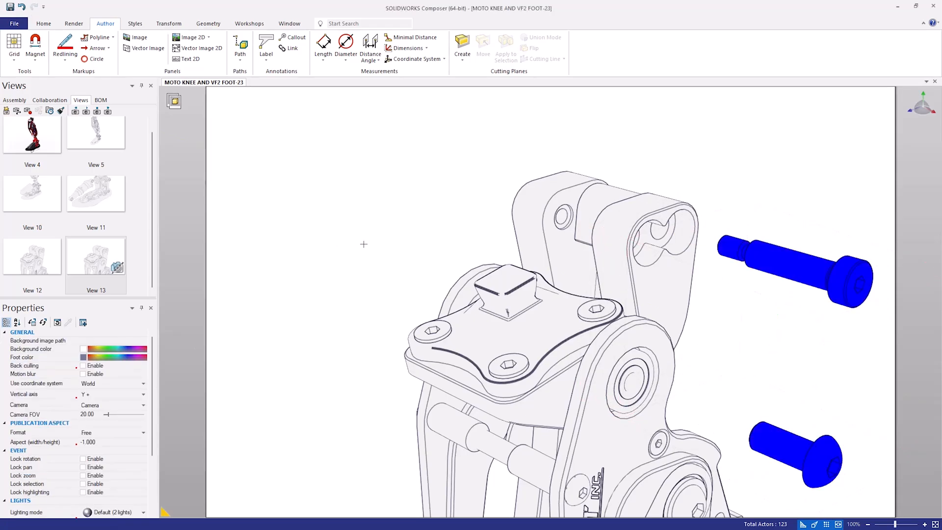
- Orbit to the opposite side of the knee, pull its M8 x 20 pivot bolt outward and color it blue
left_click_drag(363, 244, 500, 296)
left_click(668, 339)
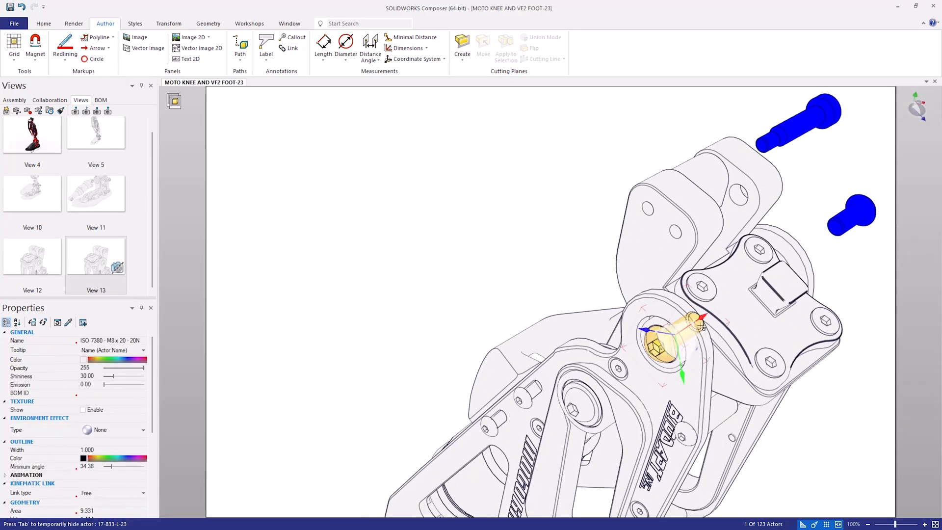
left_click_drag(700, 319, 517, 439)
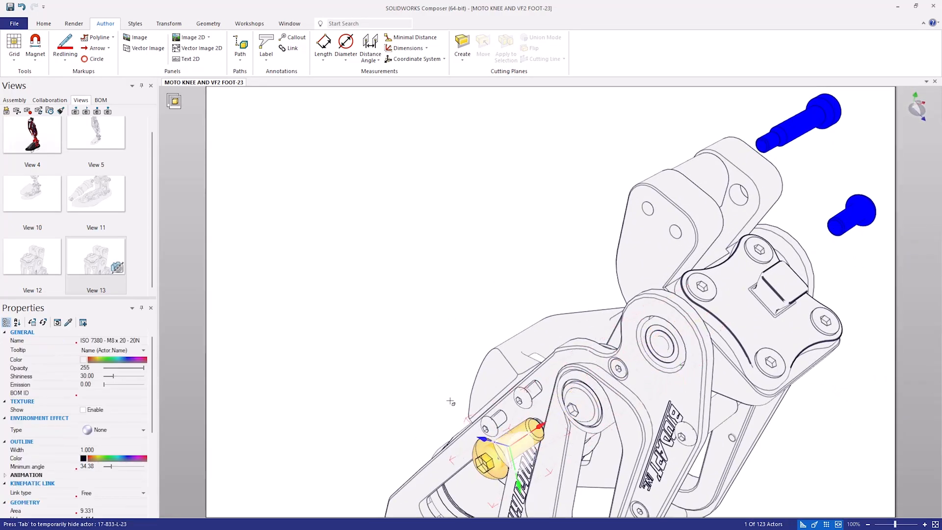
left_click(84, 359)
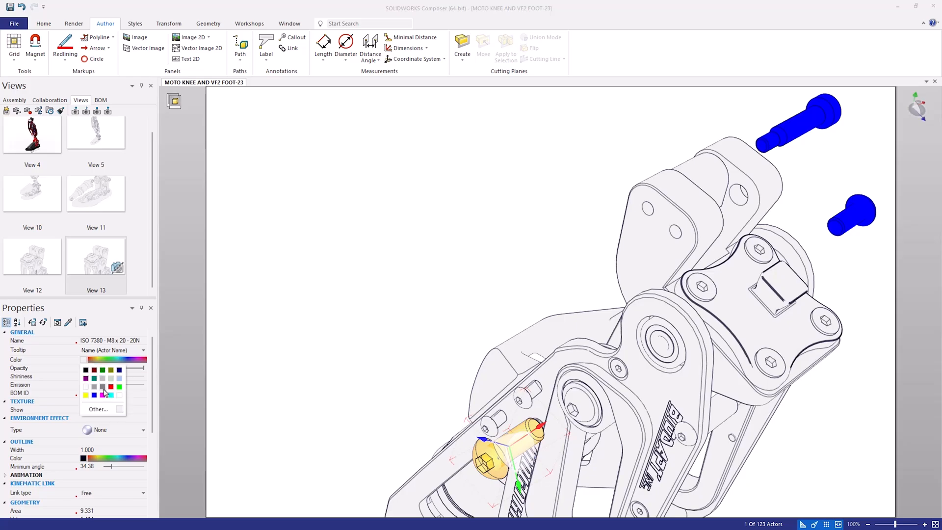
left_click(98, 397)
left_click(316, 310)
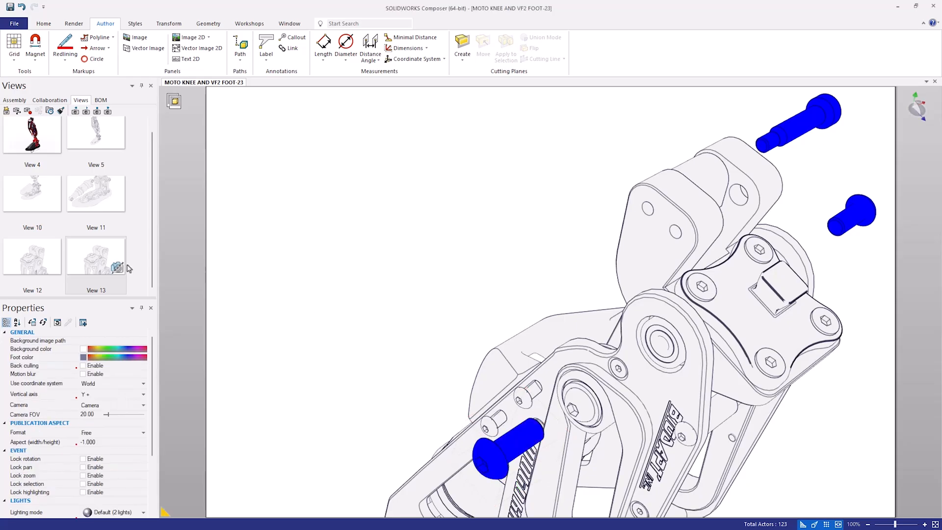
- Restore the saved knee camera, reframe the exploded bolts, and update both View 13 and View 12
left_click(102, 263)
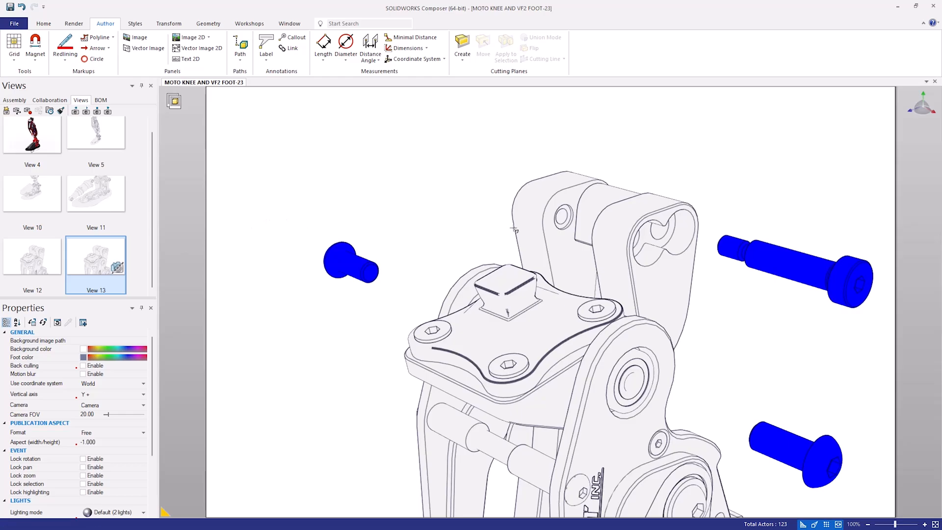
right_click_drag(476, 234, 450, 204)
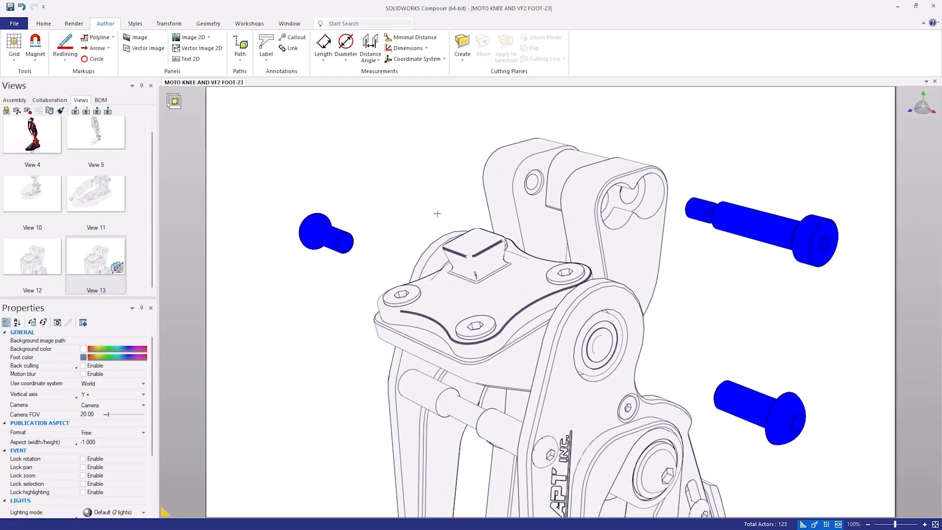
right_click(101, 260)
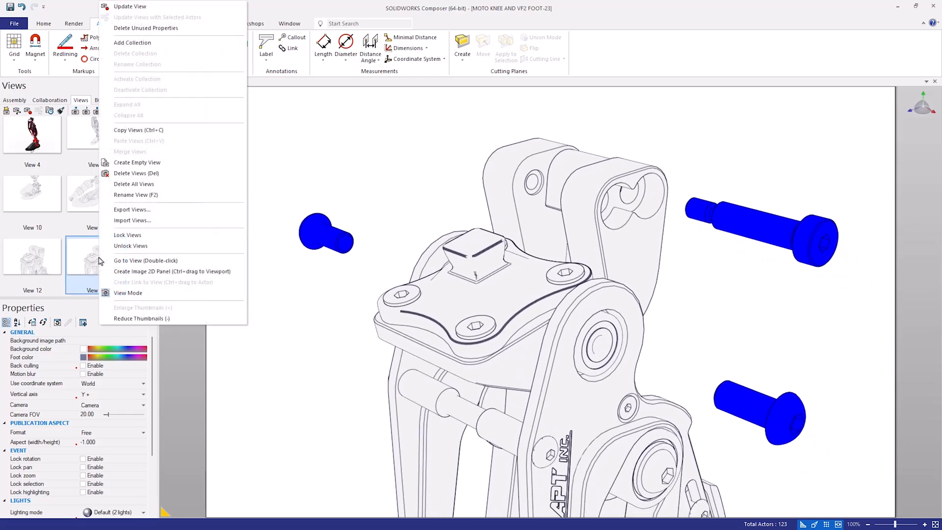
left_click(136, 10)
right_click(51, 254)
left_click(135, 11)
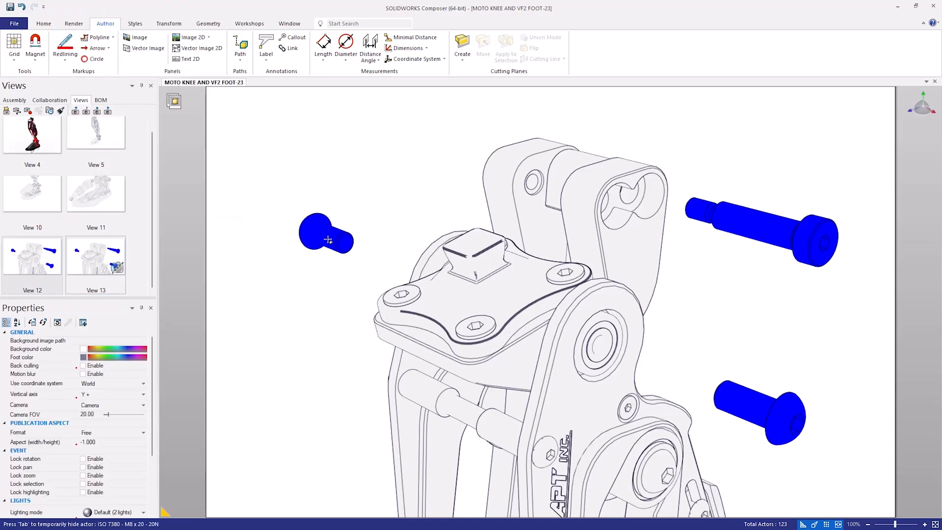
- Create associative paths from neutral for the three blue exploded knee bolts
left_click(759, 230)
left_click(756, 413, "ctrl")
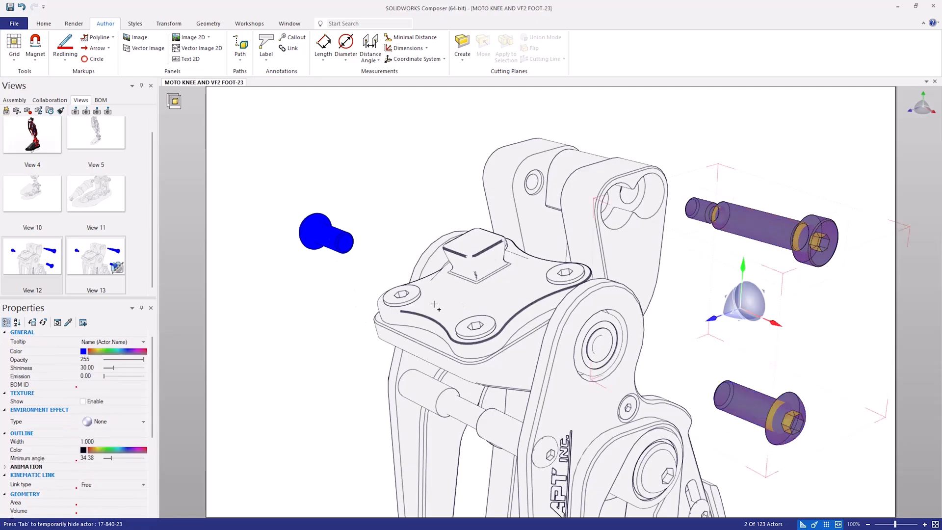
left_click(328, 249, "ctrl")
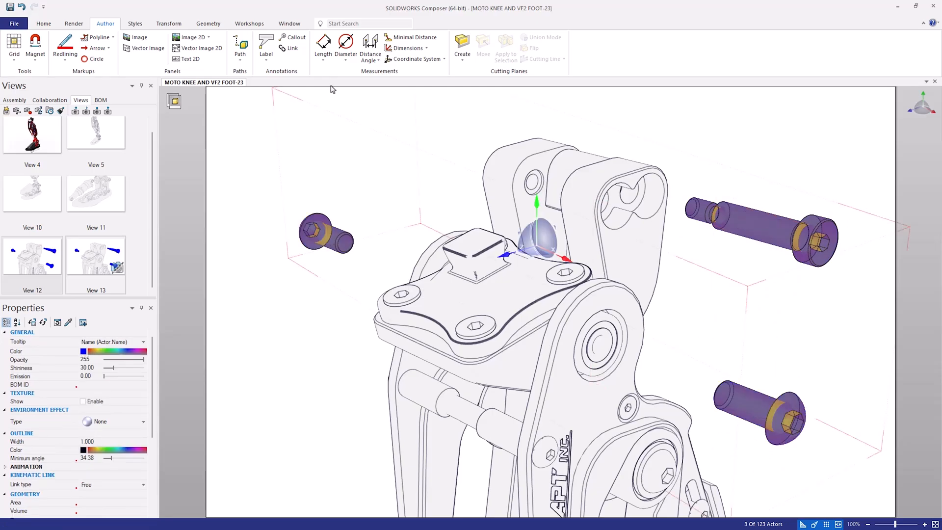
left_click(239, 49)
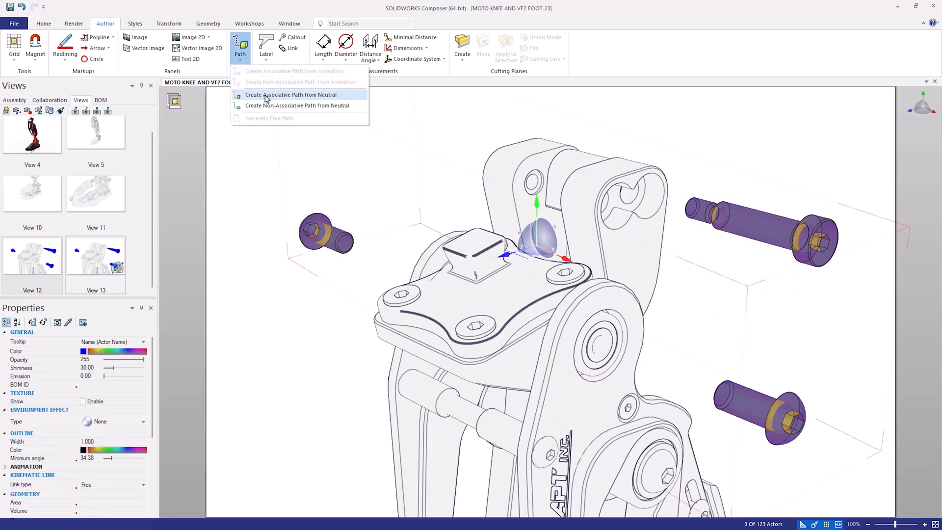
left_click(290, 95)
left_click(268, 216)
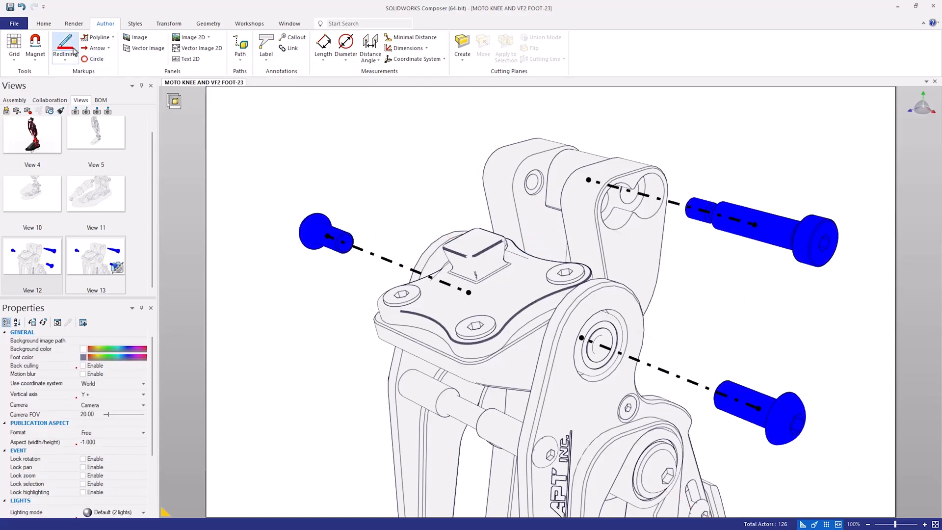
- Disable Stay on top and set a 0.50 front line width for all paths, and save the scene as a new view
left_click(57, 100)
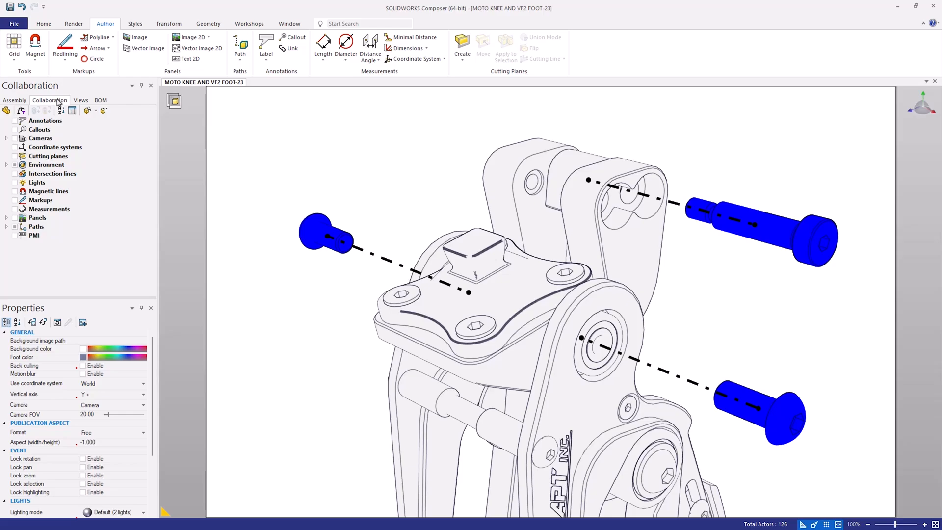
left_click(37, 228)
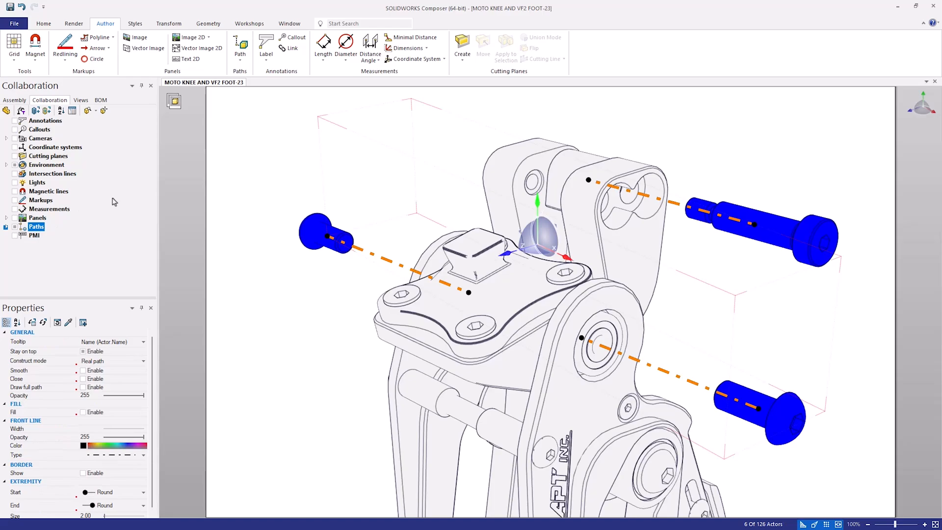
left_click(82, 351)
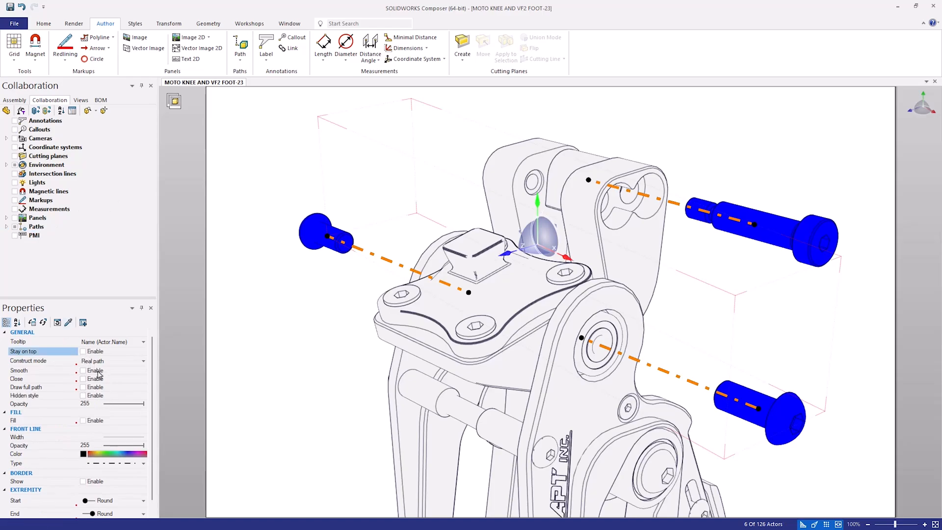
left_click(84, 437)
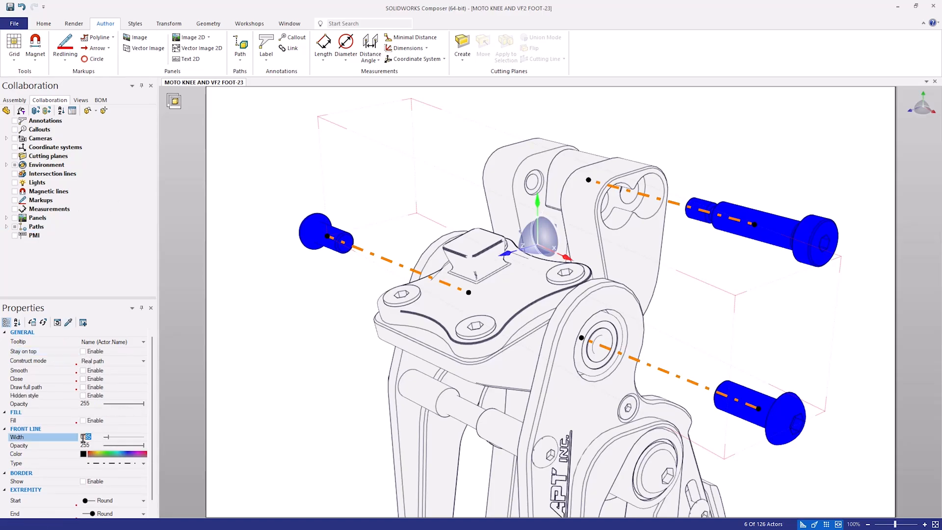
type("0.50")
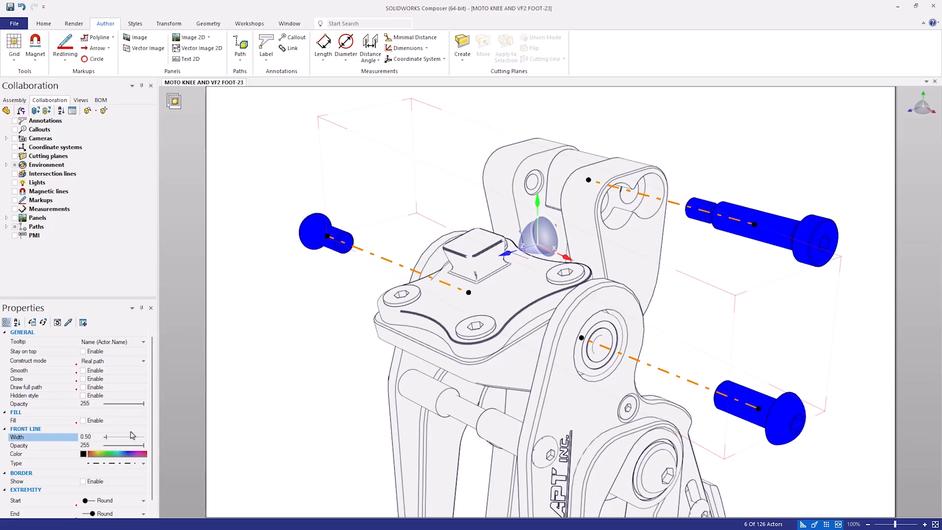
left_click(321, 376)
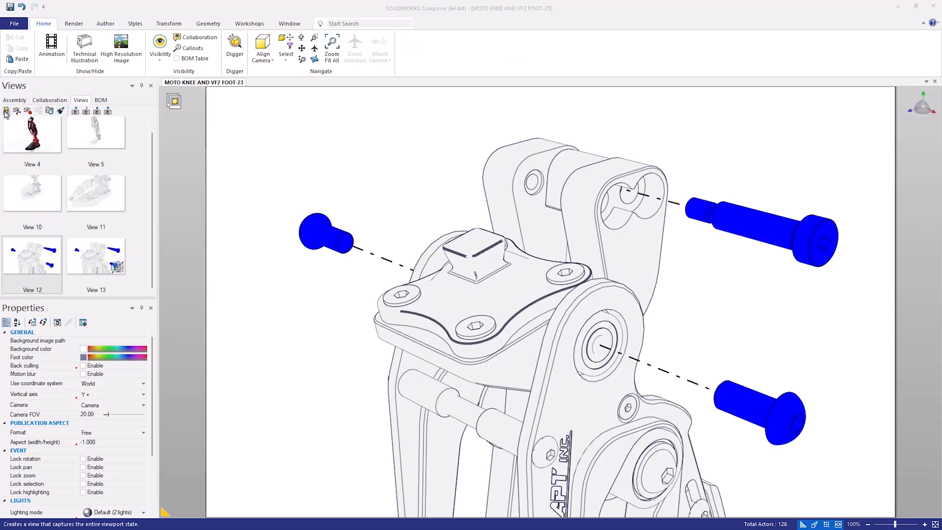
left_click(5, 111)
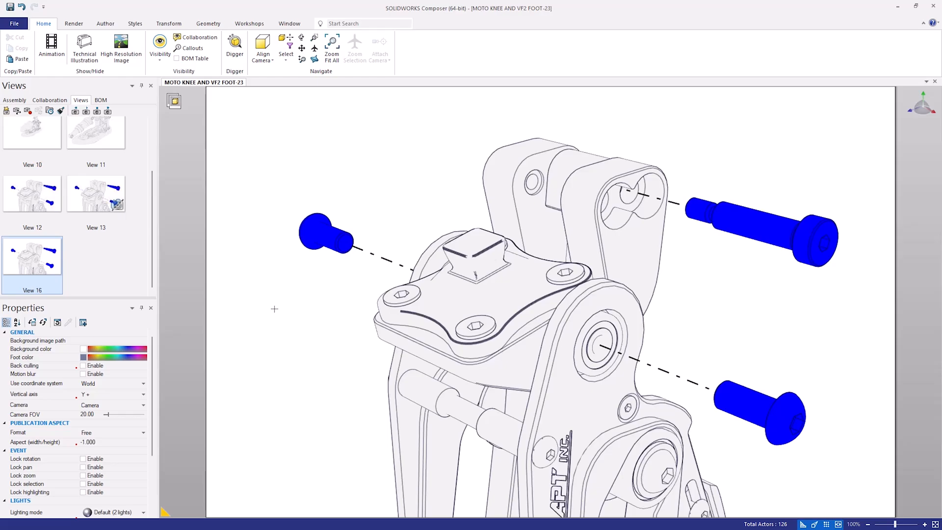
- Hide the three blue bolts together with their dash-dot path lines
left_click(384, 259)
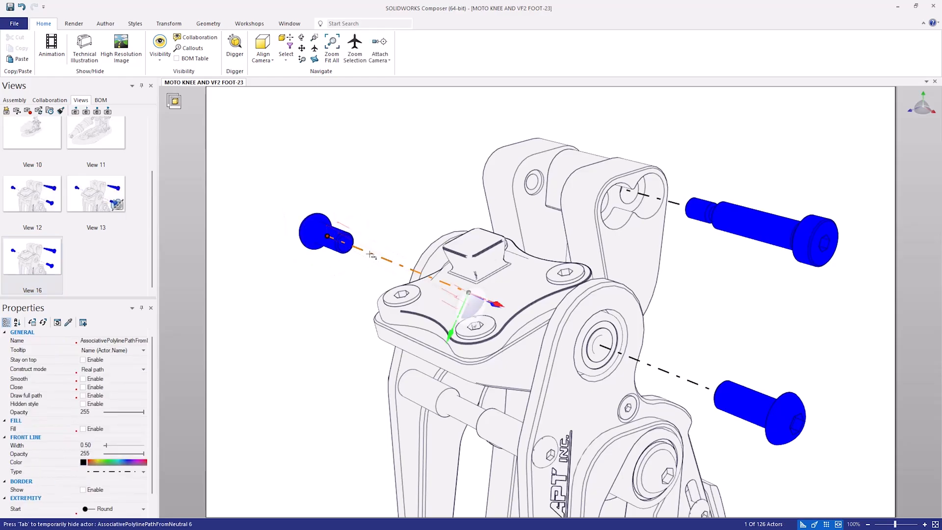
left_click(314, 233, "ctrl")
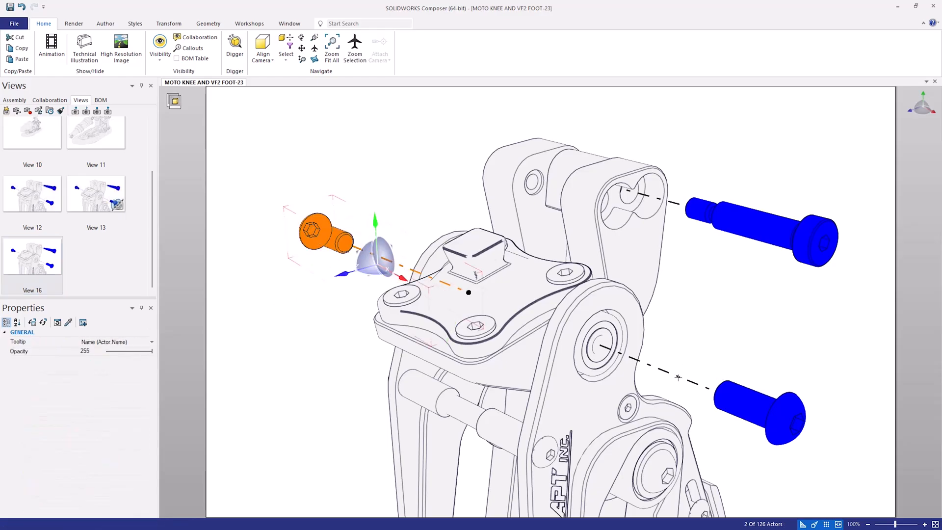
left_click(679, 377, "ctrl")
left_click(767, 409, "ctrl")
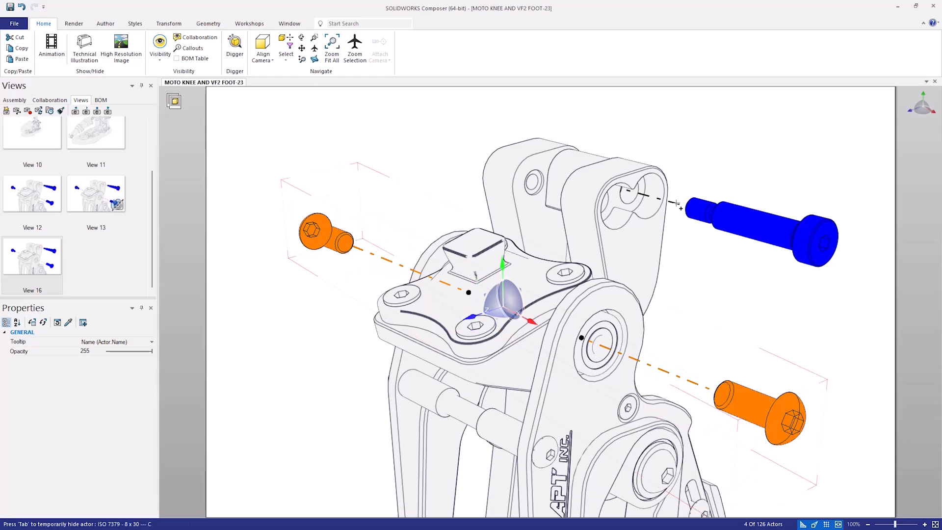
left_click(681, 209, "ctrl")
left_click(770, 240, "ctrl")
right_click(769, 239)
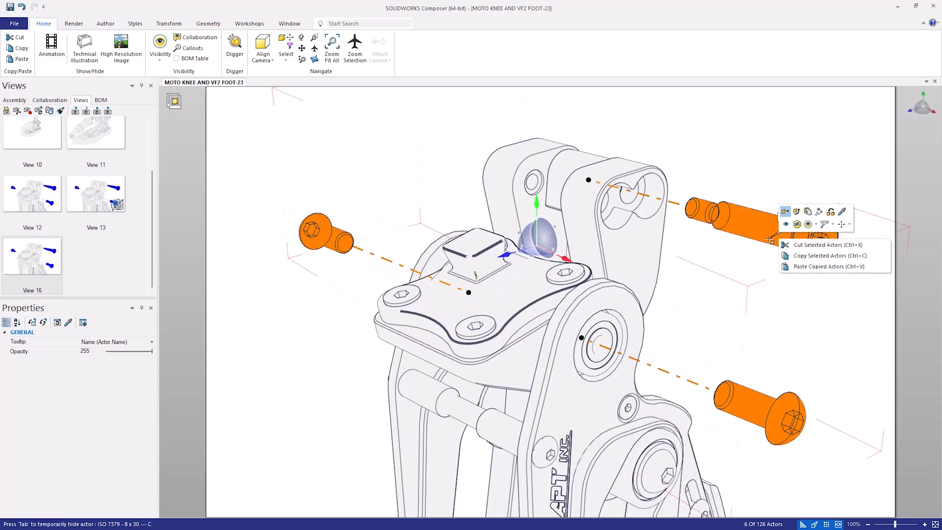
key("Escape")
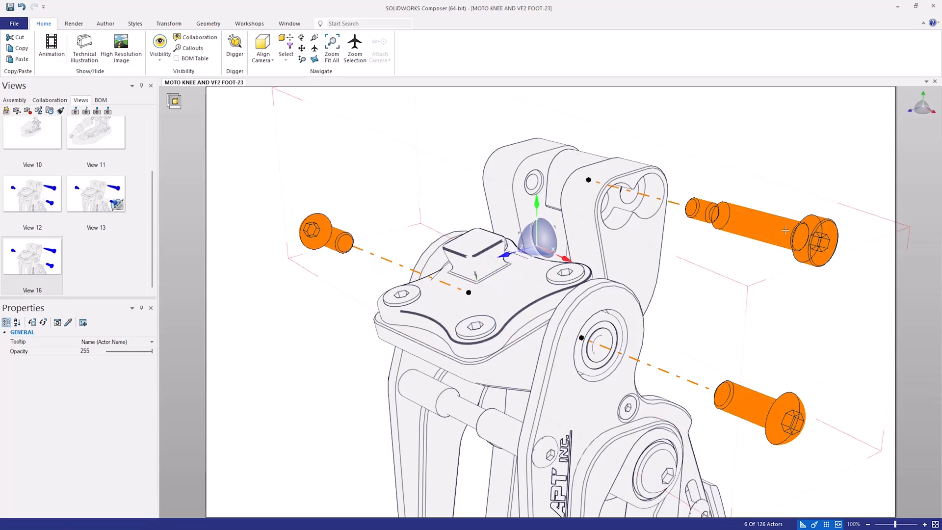
key("h")
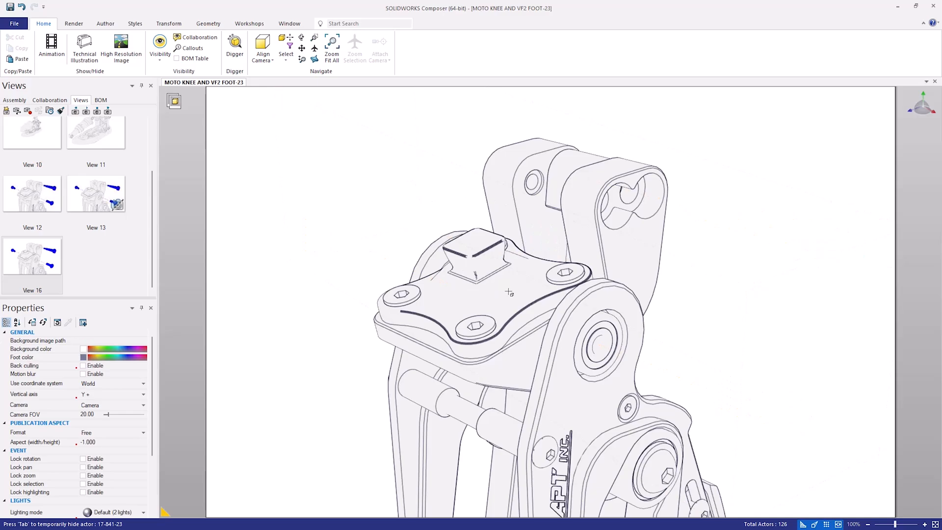
- Pull the upper bracket and its mounting plate together straight up, clear of the knee side plates
left_click(508, 292)
left_click(516, 222, "ctrl")
left_click_drag(516, 221, 500, 6)
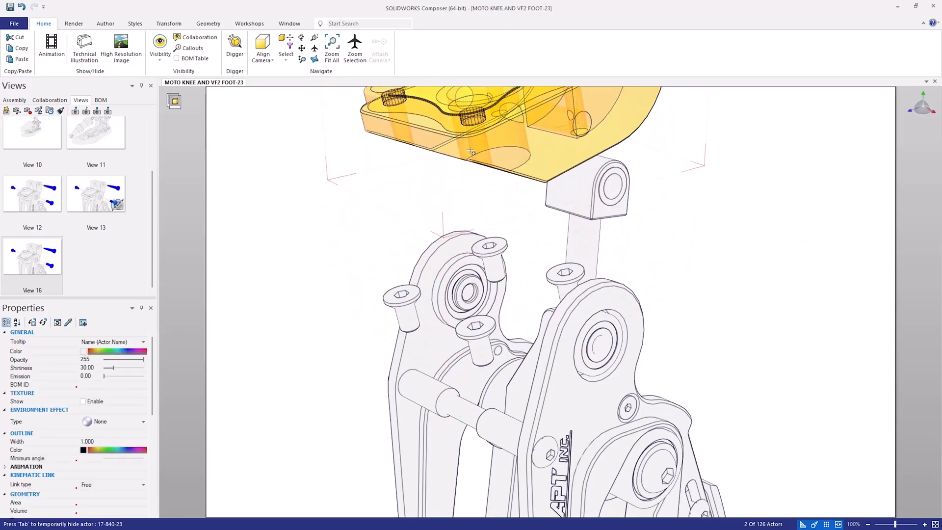
scroll(512, 224, "down", 3)
scroll(518, 112, "up", 1)
scroll(524, 112, "up", 1)
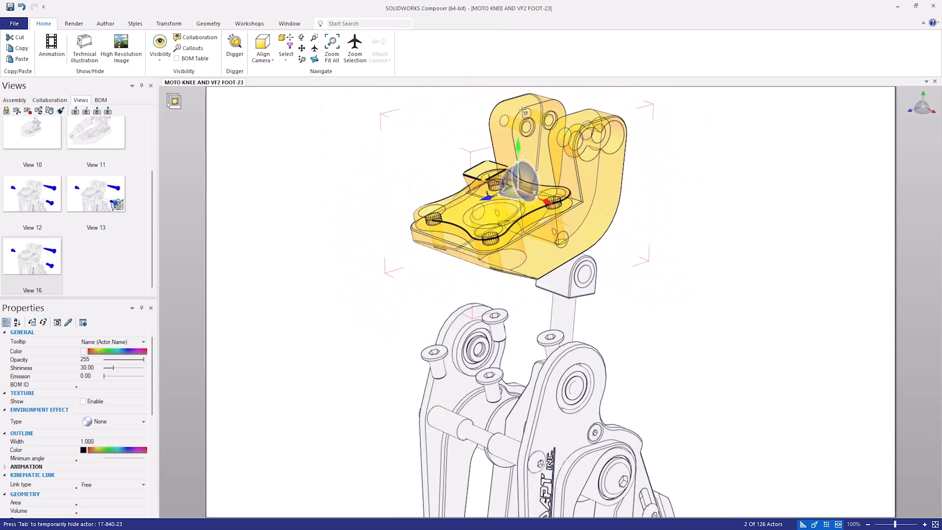
middle_click_drag(391, 175, 390, 183)
left_click(348, 246)
- Move the four M6 x 12 screws up together into the holes of the raised mounting plate
left_click(494, 324)
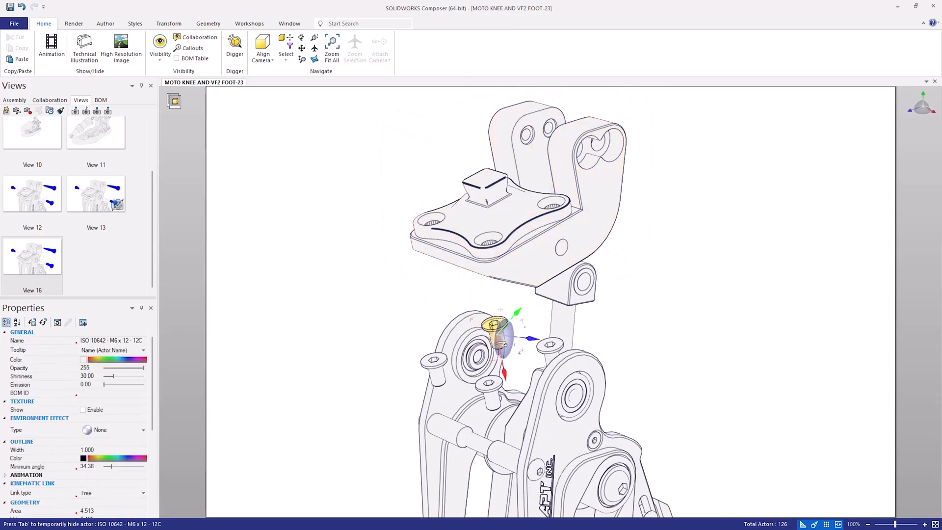
left_click(434, 362, "ctrl")
left_click(493, 401, "ctrl")
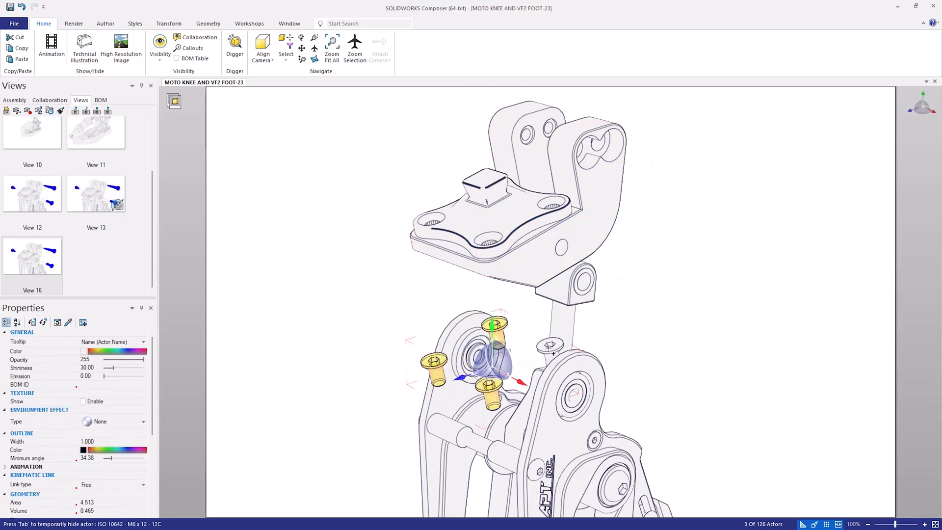
left_click(555, 361, "ctrl")
right_click(555, 361)
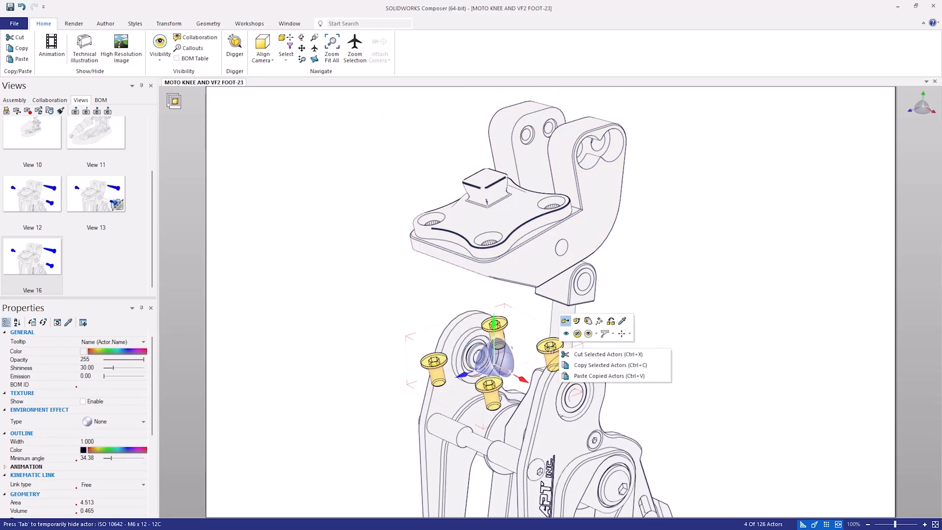
left_click(599, 326)
left_click(544, 264)
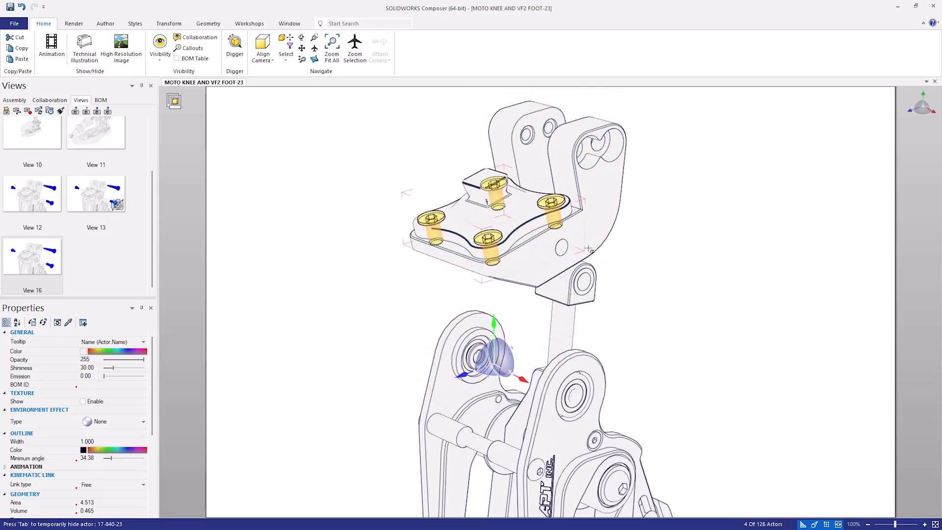
- Color the raised bracket, mounting plate and four screws blue, and update View 16
left_click(584, 208, "ctrl")
left_click(564, 205, "ctrl")
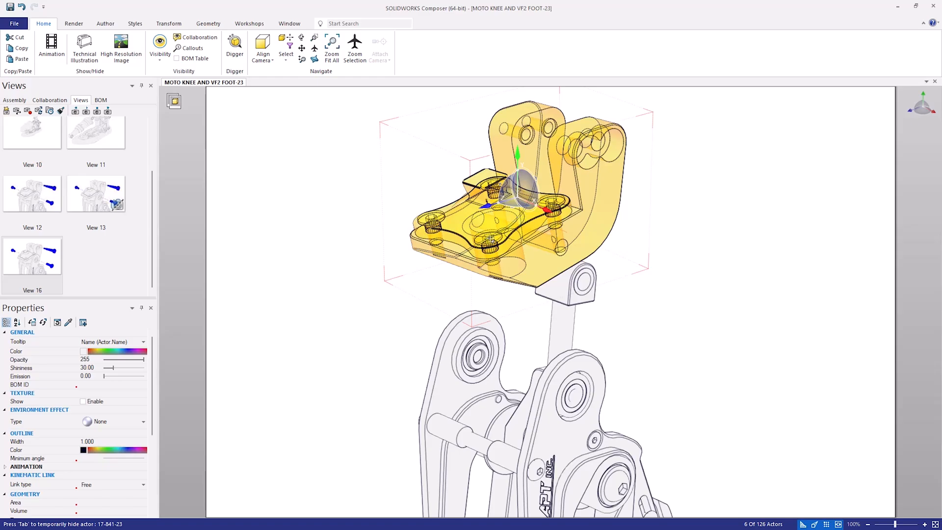
left_click(83, 351)
left_click(94, 387)
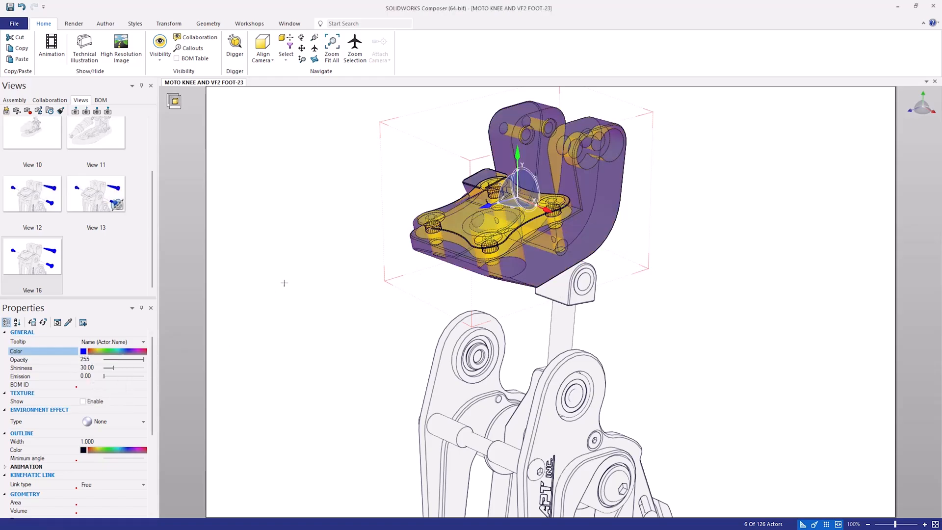
left_click(299, 273)
right_click(50, 260)
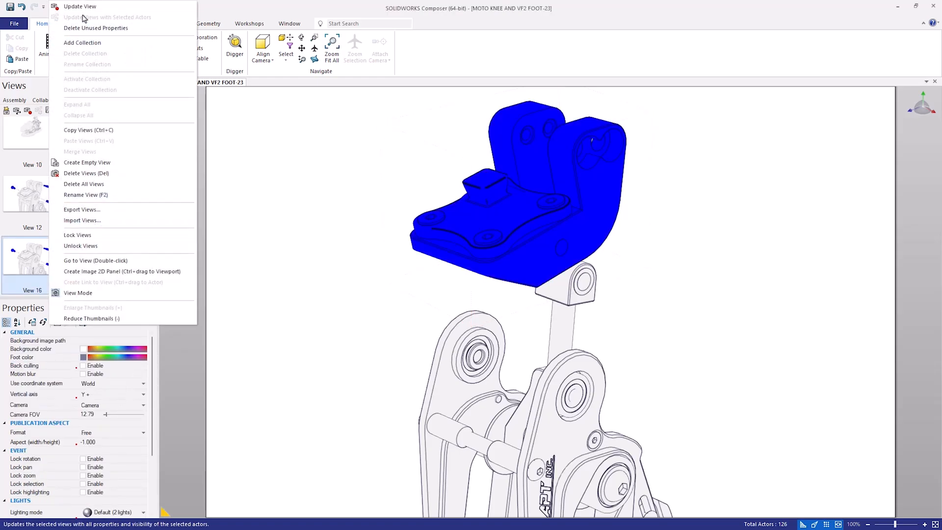
left_click(78, 7)
- Save the scene as another new view, and hide the blue bracket, mounting plate and screws
left_click(6, 112)
left_click_drag(415, 126, 591, 250)
right_click(591, 246)
left_click(612, 236)
left_click(385, 310)
- Pull the M4 x 8 screw and the large lower pivot bolt outward from the knee side plate, and color both blue
middle_click_drag(555, 409, 505, 207)
scroll(584, 292, "up", 3)
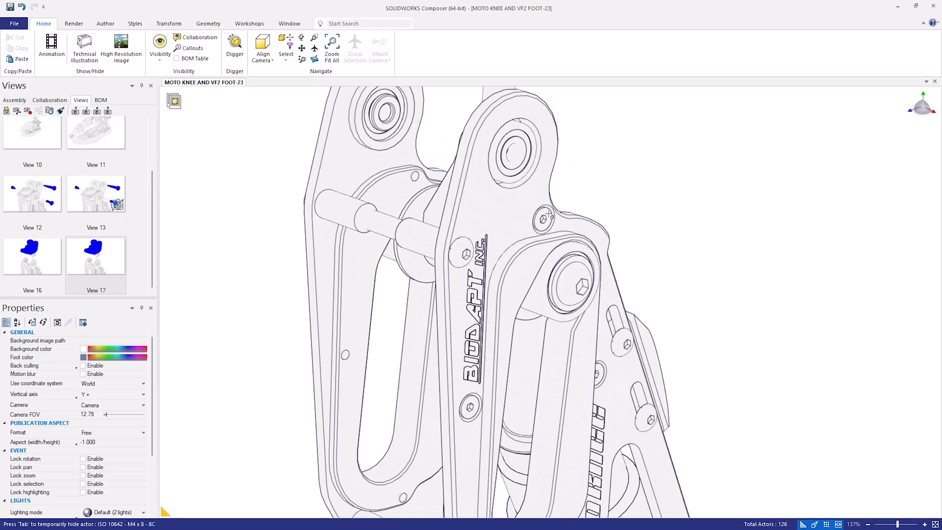
left_click(541, 218)
left_click_drag(502, 208, 631, 251)
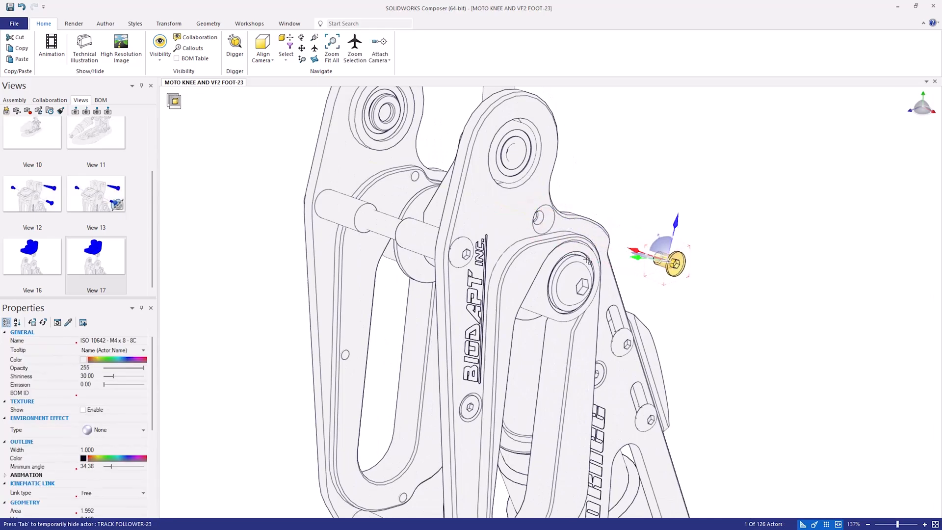
left_click(511, 264)
left_click_drag(511, 264, 656, 317)
left_click(670, 262, "ctrl")
left_click(84, 351)
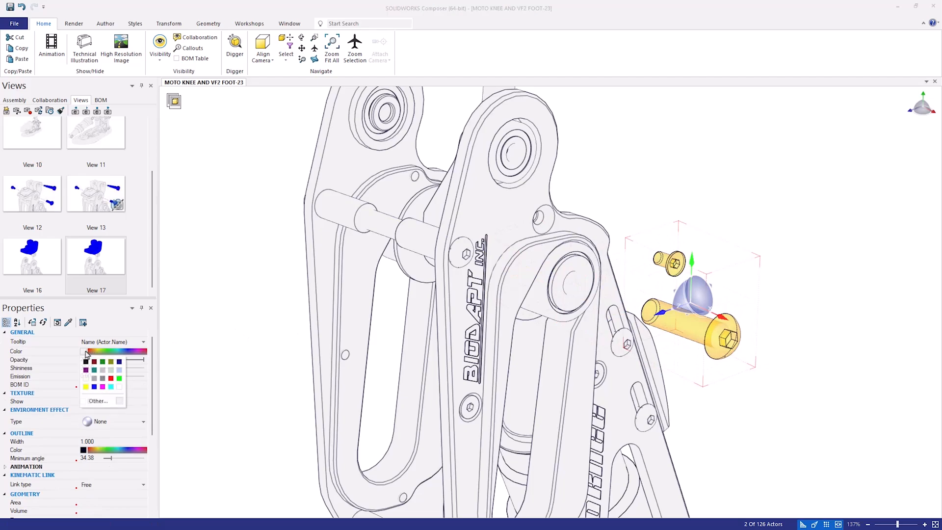
left_click(94, 387)
left_click(235, 293)
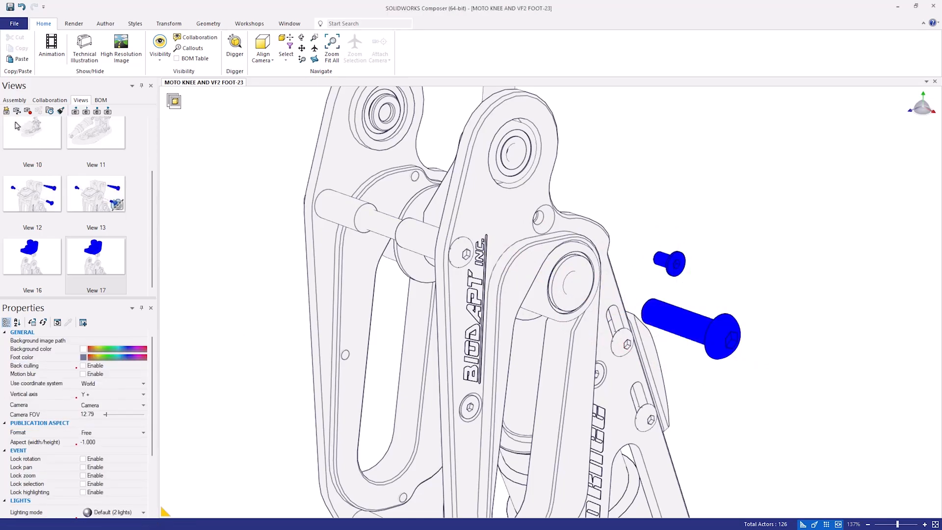
- Update View 17 with the reframed pair of exploded bolts, and lock Views 12, 16 and 17
left_click(19, 114)
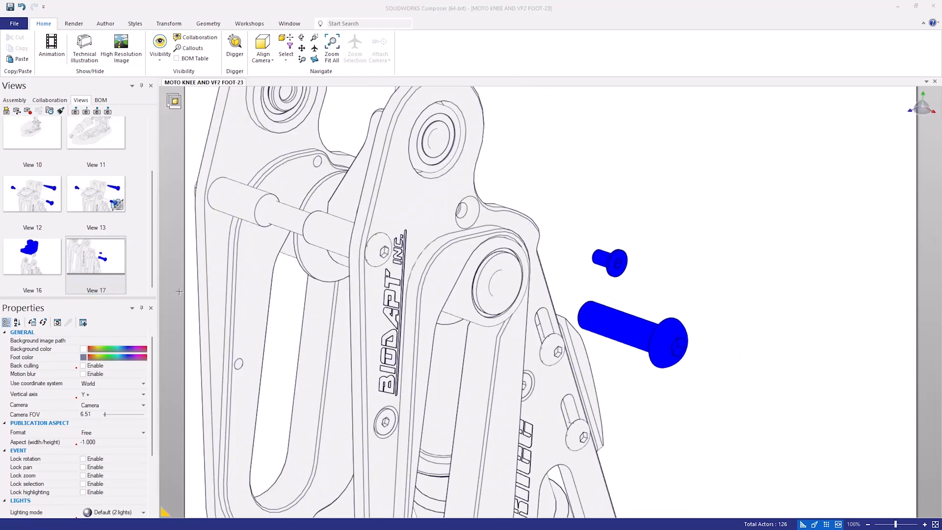
left_click(61, 269, "ctrl")
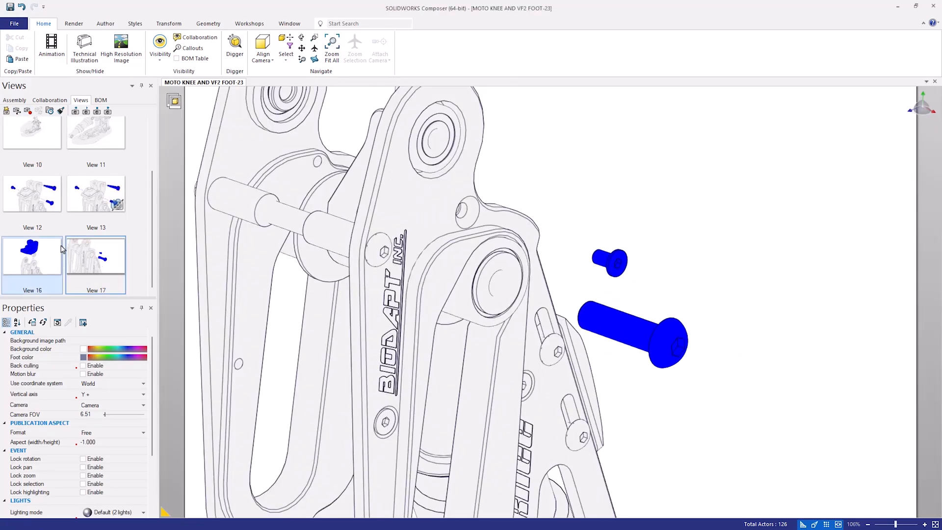
left_click(47, 197, "ctrl")
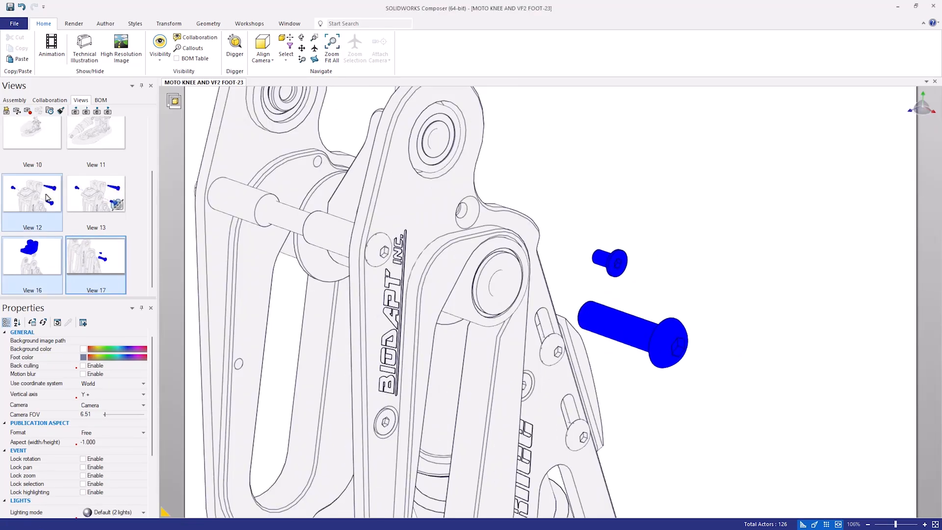
right_click(47, 197)
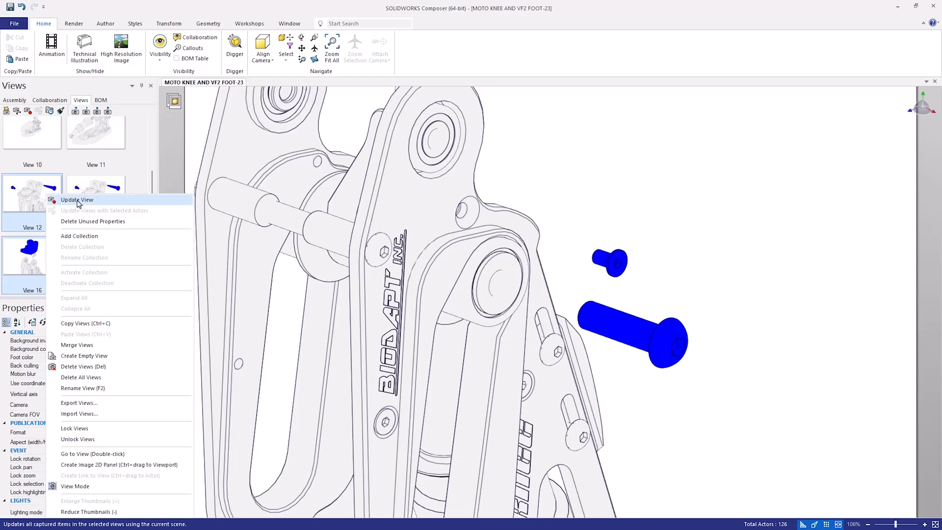
left_click(75, 429)
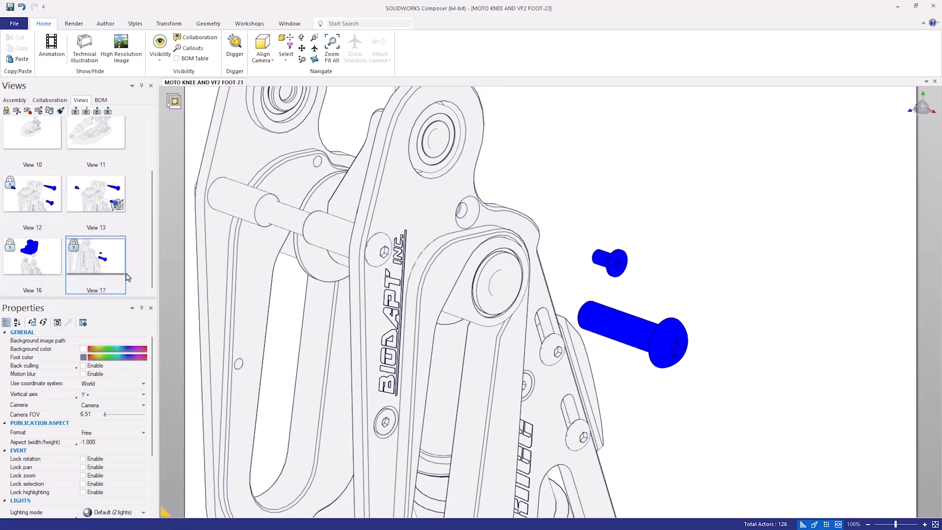
- Rename View 17 as NC 01
right_click(108, 256)
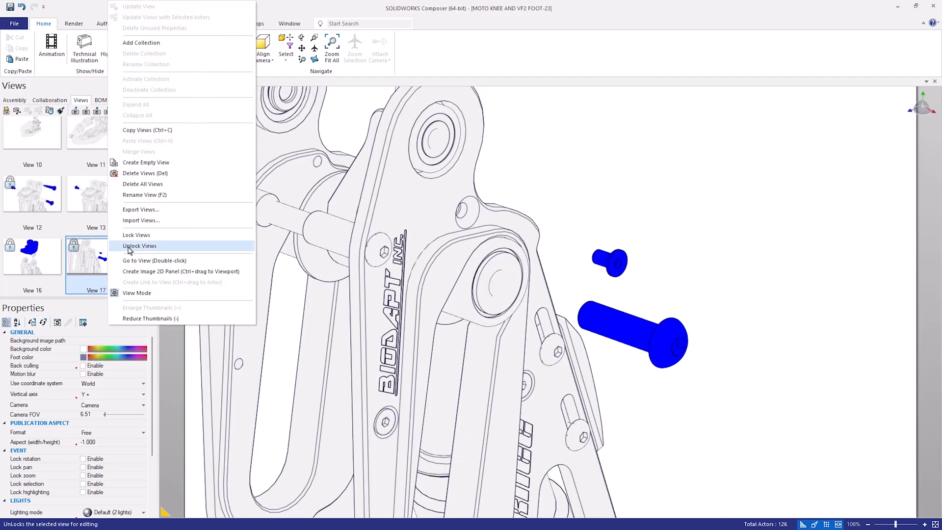
left_click(519, 181)
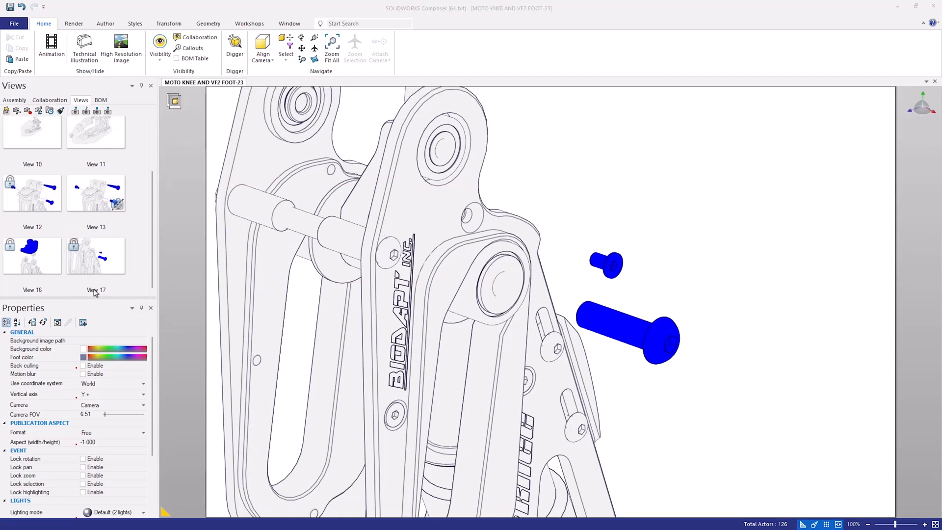
double_click(96, 291)
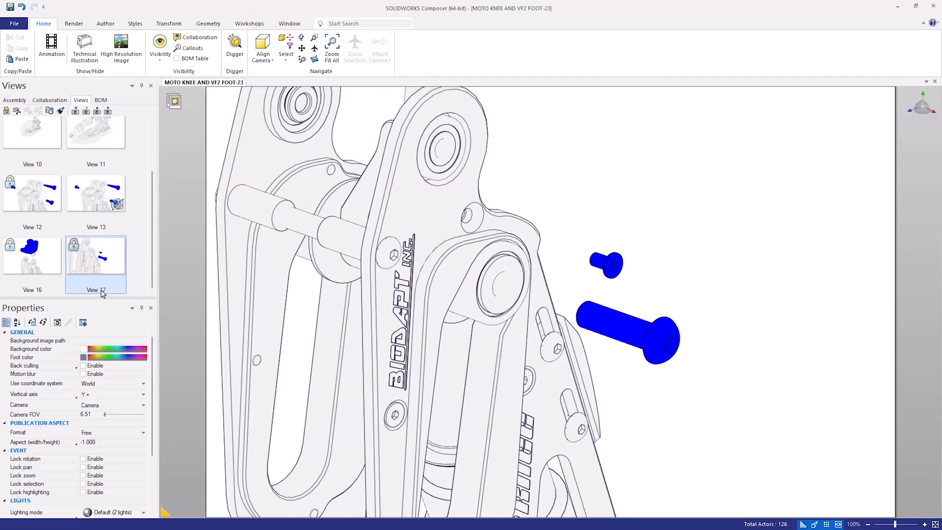
type("n")
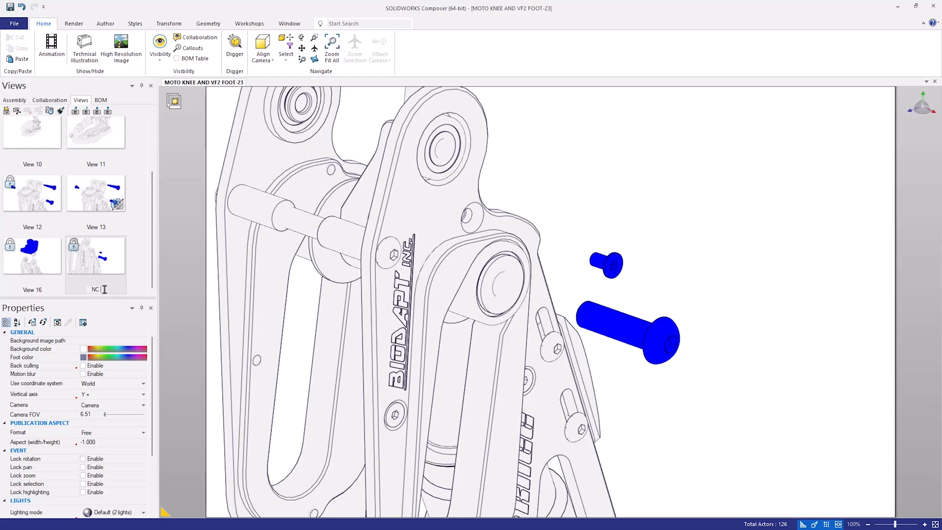
type("01")
- Rename View 16 as NC 02 and View 12 as NC 03
left_click(47, 293)
left_click(36, 290)
type("NC 02")
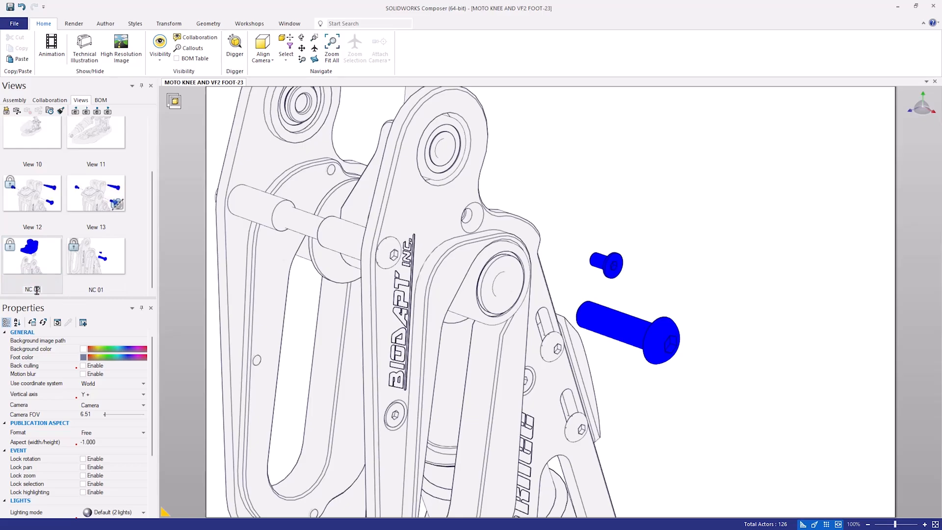
key("Return")
left_click(39, 230)
left_click(39, 231)
type("NC 03")
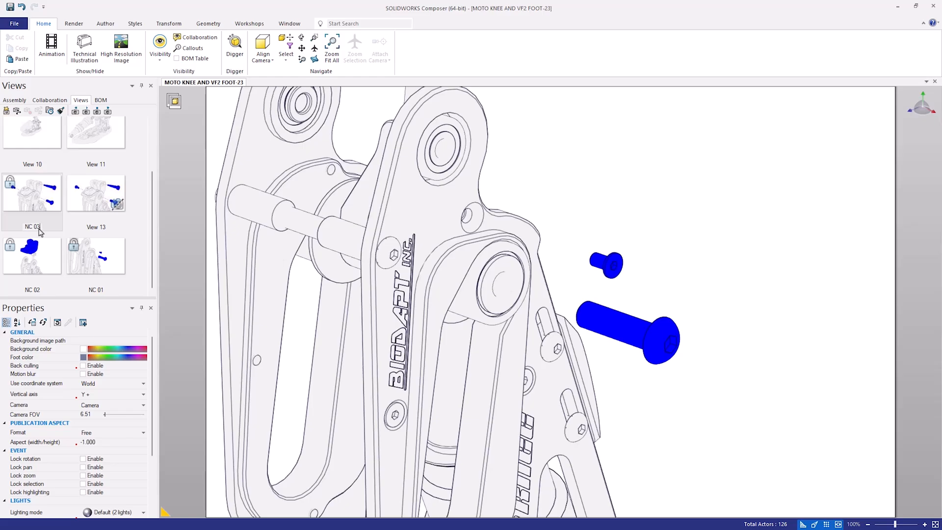
- Select the exploded knee views, add a view collection heading above NC 02 and NC 01, and name it KNEECAP ASSEMBLY
left_click(31, 191)
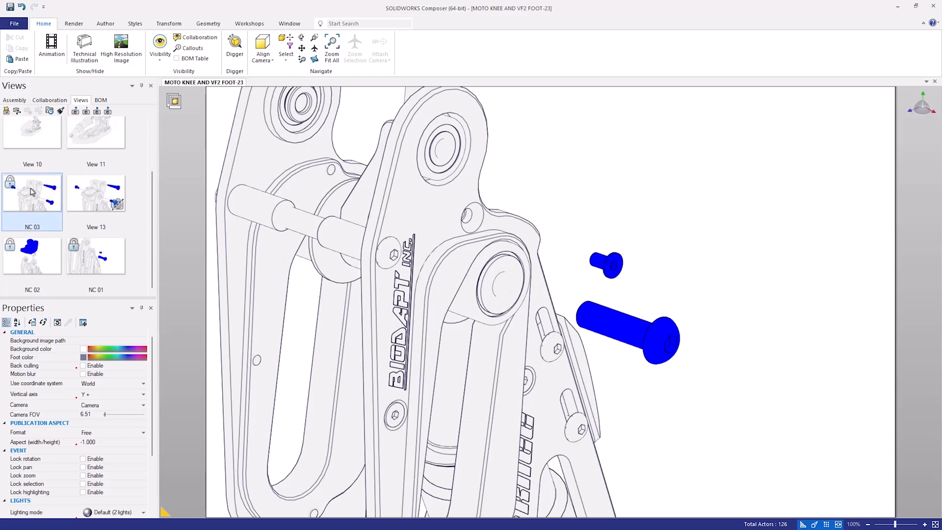
left_click(58, 254, "ctrl")
right_click(57, 254)
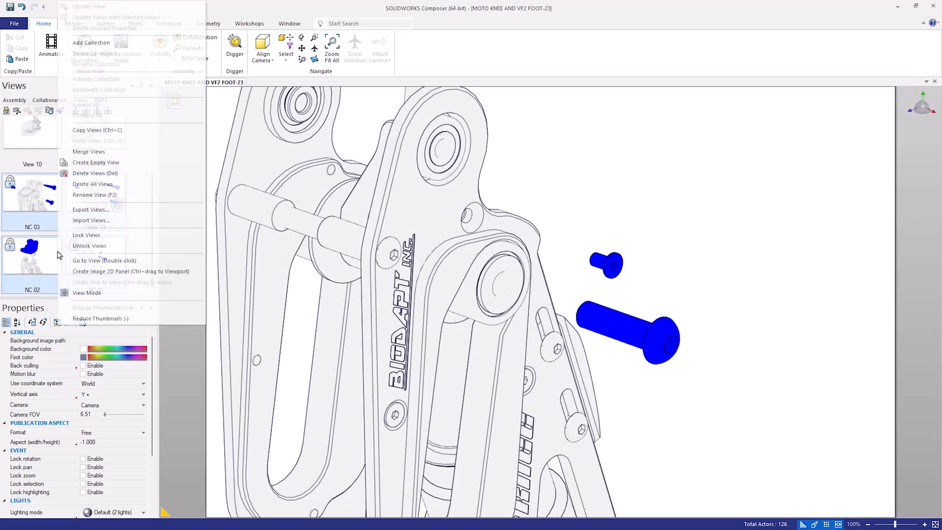
left_click(119, 47)
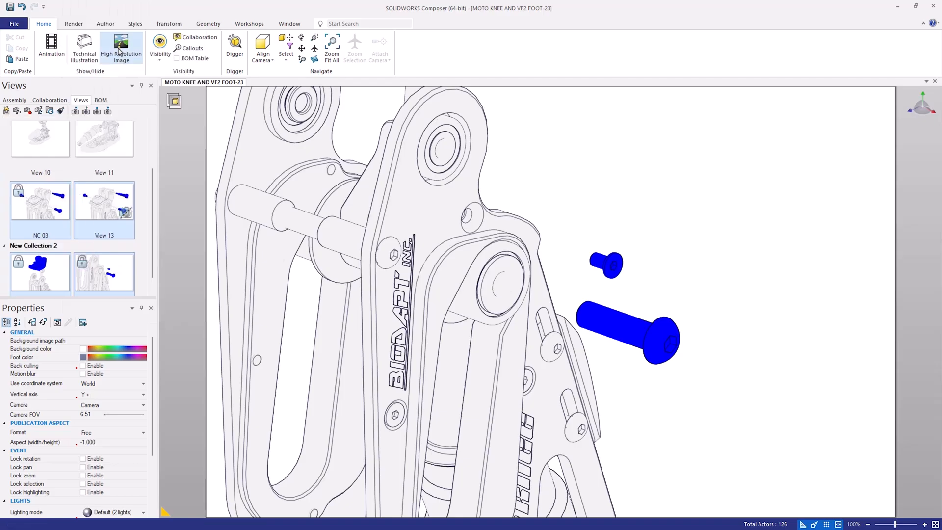
right_click(39, 246)
left_click(76, 262)
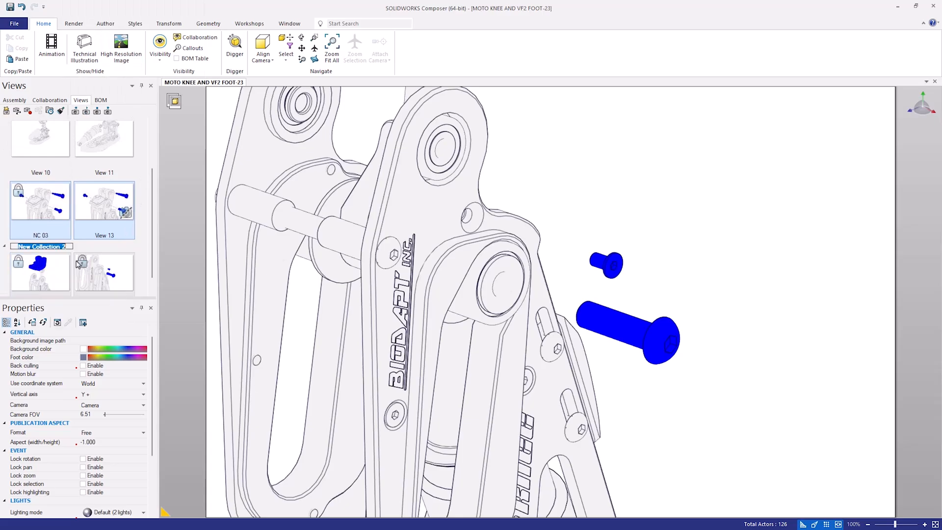
type("KNEECAP ASSEMBLY")
key("Return")
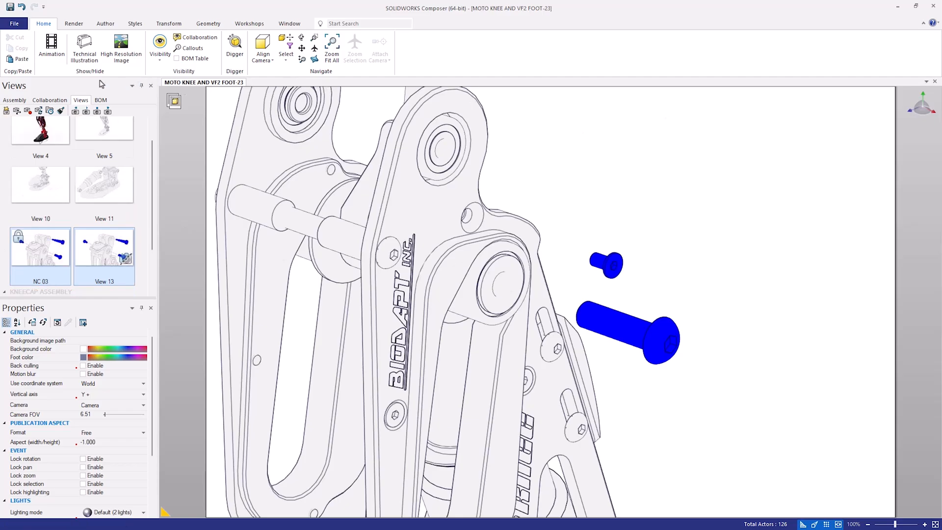
- Go to view NC 03 and preview it as a technical illustration with the OMLET profile
left_click(84, 47)
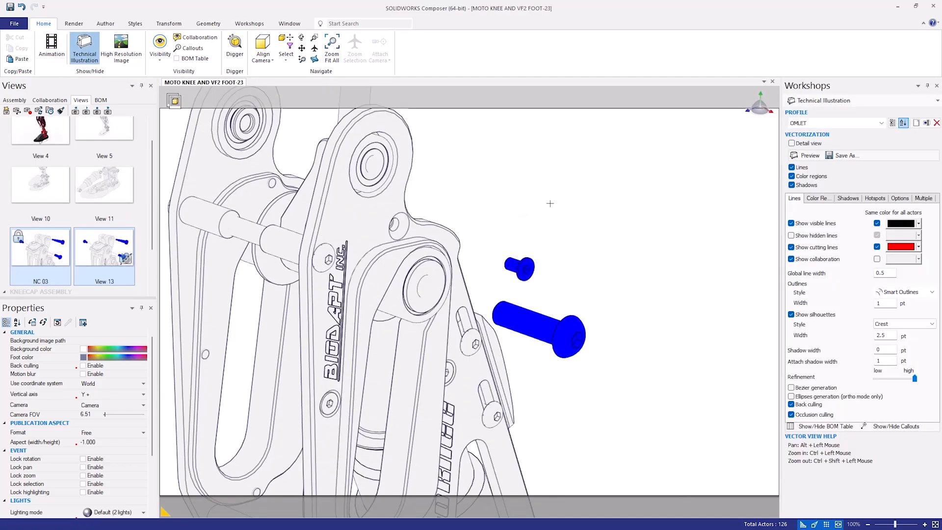
left_click(55, 249)
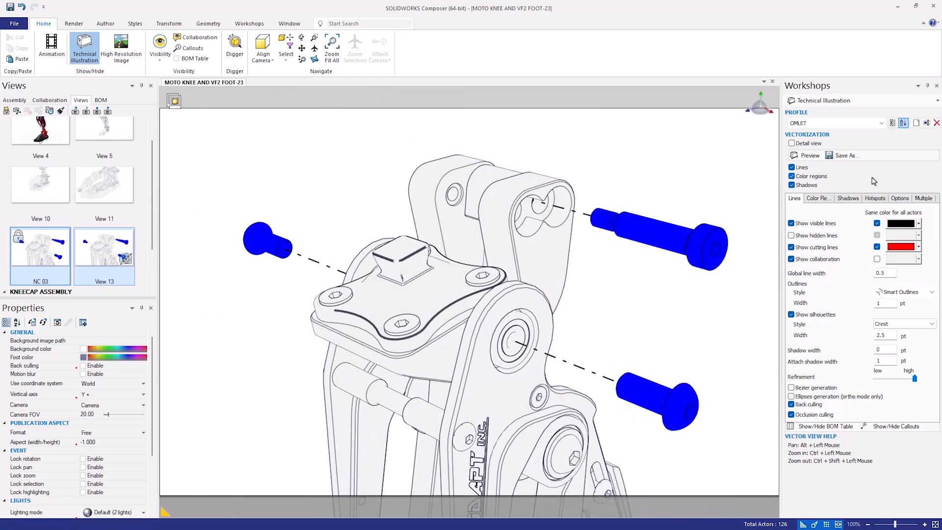
left_click(805, 155)
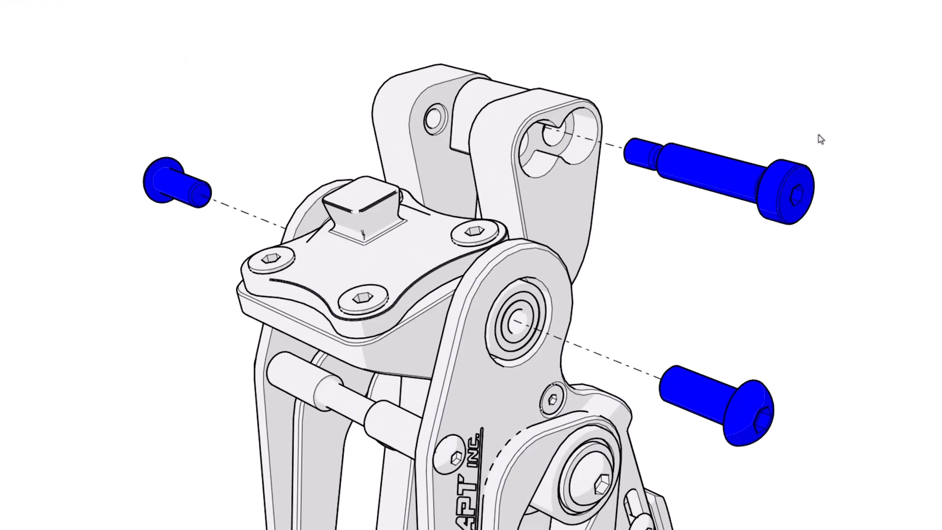
key("Escape")
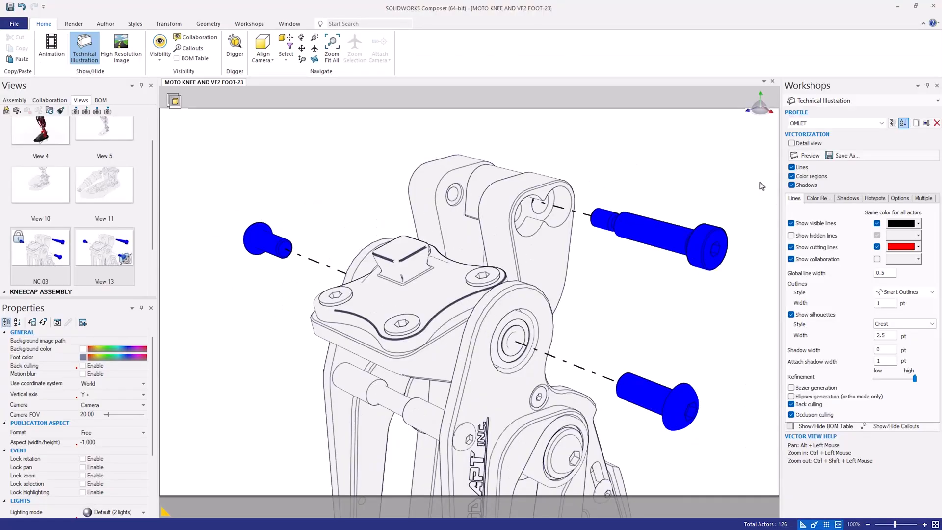
- Set the illustration's silhouette width to 4 pt and its global line width to 1, and preview the vector output
double_click(881, 336)
type("4")
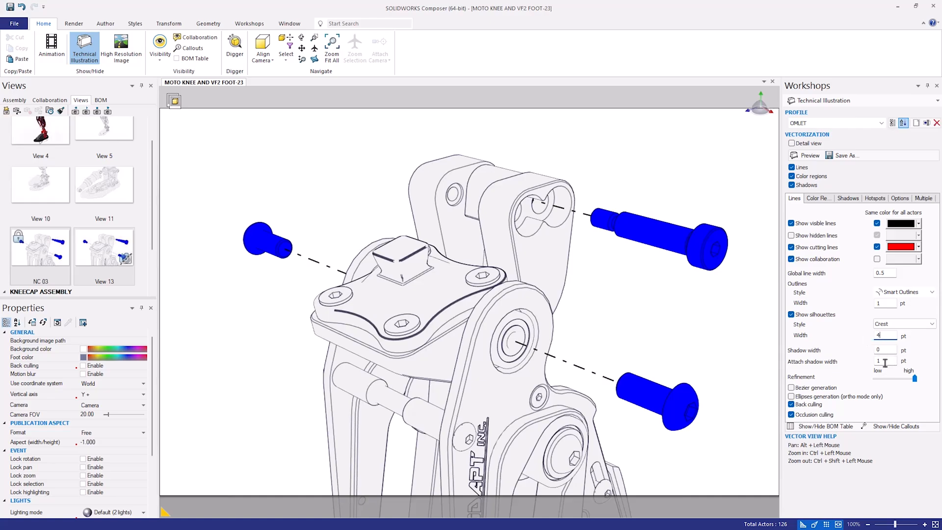
double_click(873, 275)
type("1")
left_click(807, 156)
- Enable multiple-file output of the saved views for the technical illustration
left_click(922, 201)
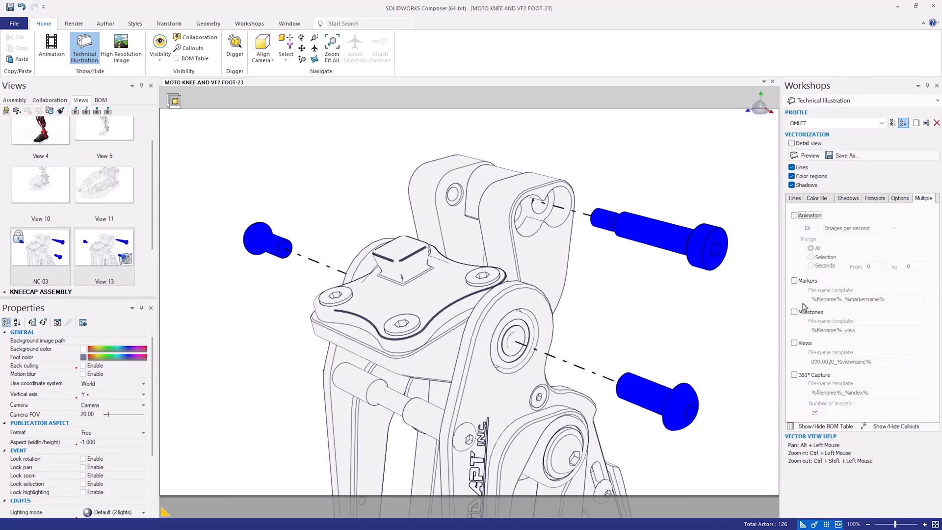
left_click(795, 344)
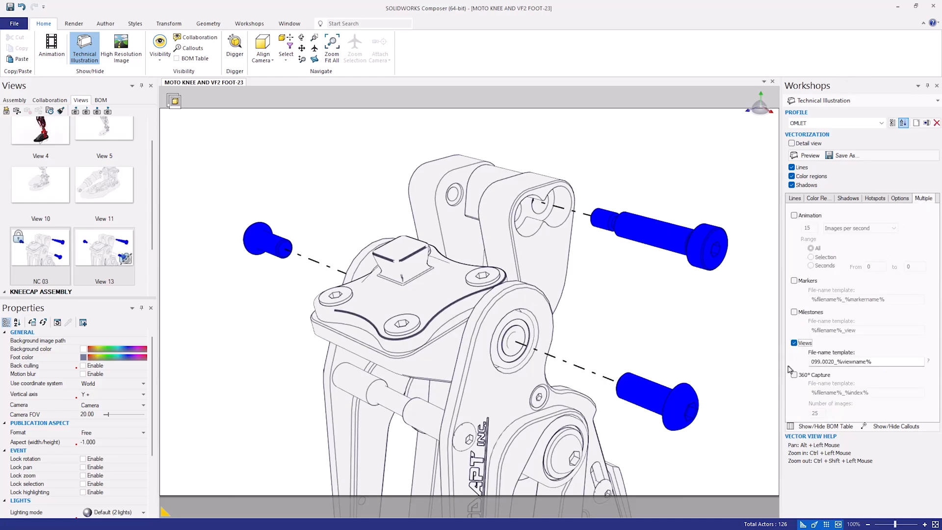